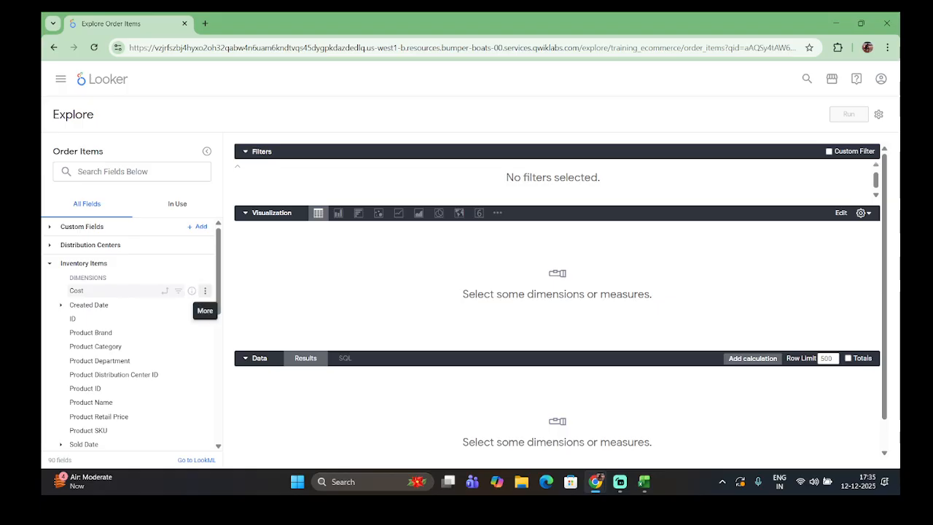
Create a custom measure that averages the Cost dimension of Inventory Items.
left_click(205, 290)
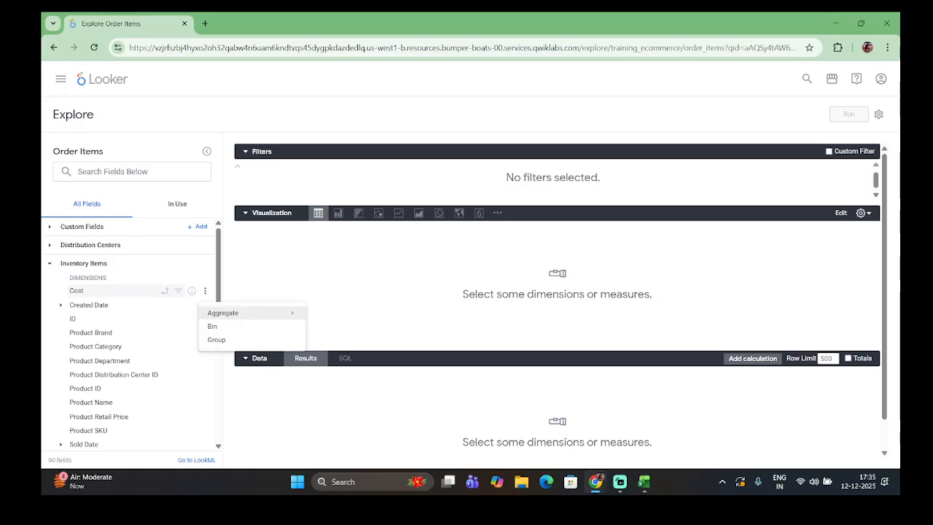
mouse_move(233, 313)
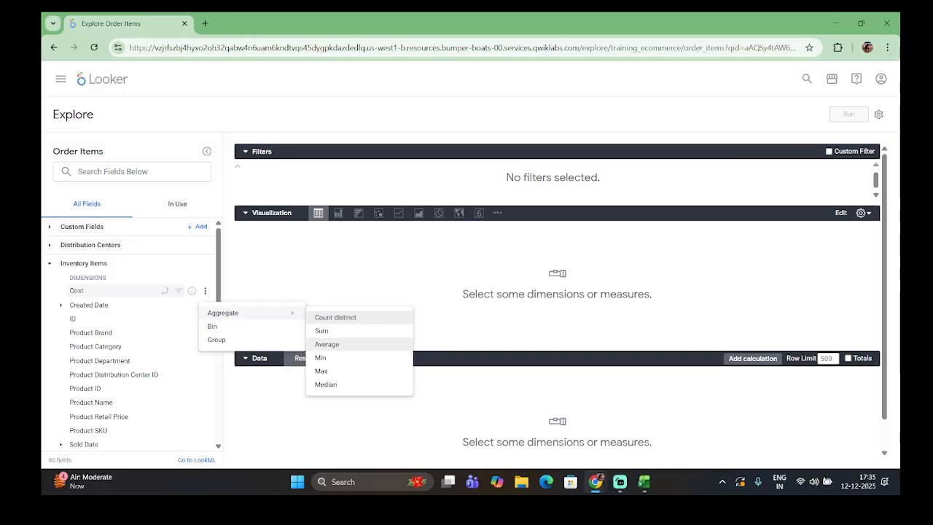
left_click(327, 344)
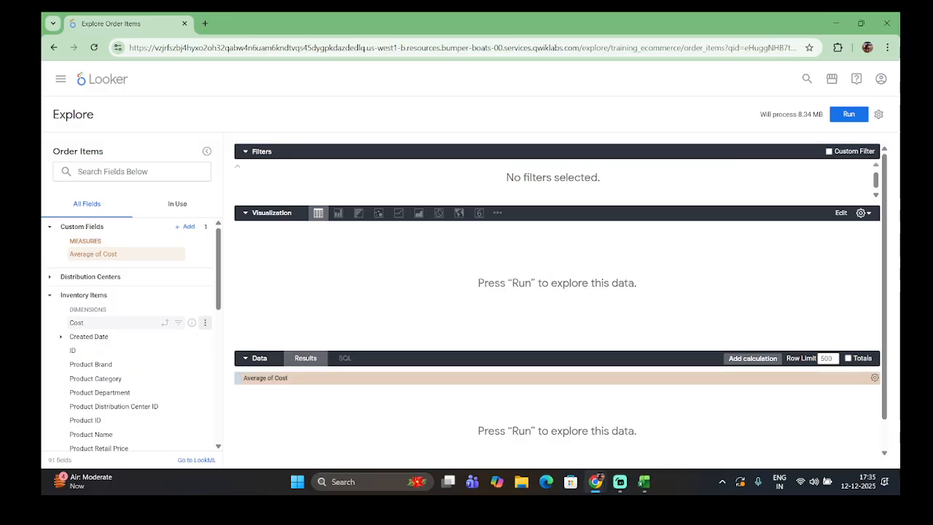
left_click(81, 226)
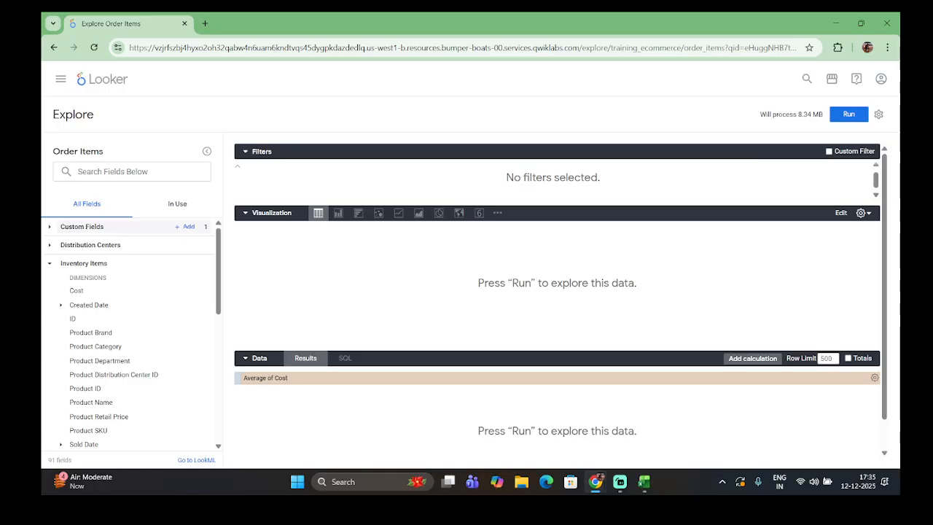
left_click(82, 226)
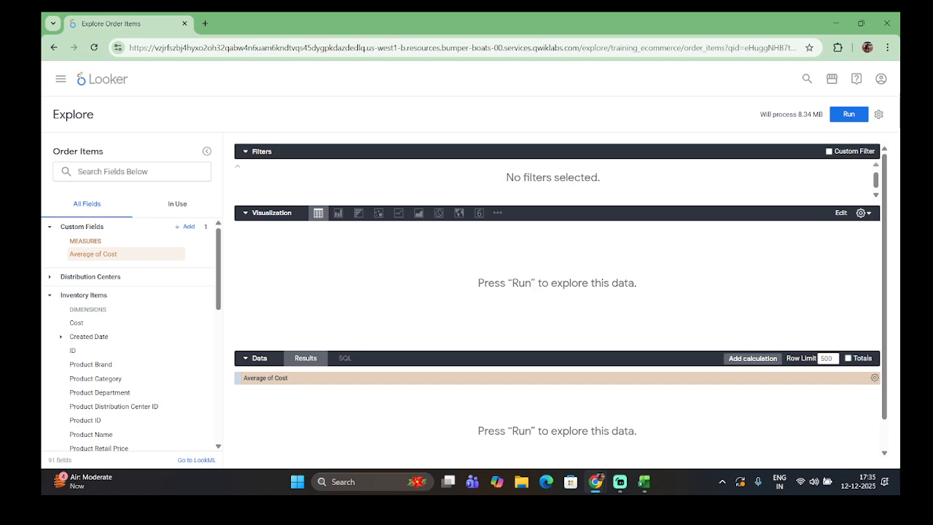
Run the query for the average cost and show the result as a table visualization.
left_click(849, 114)
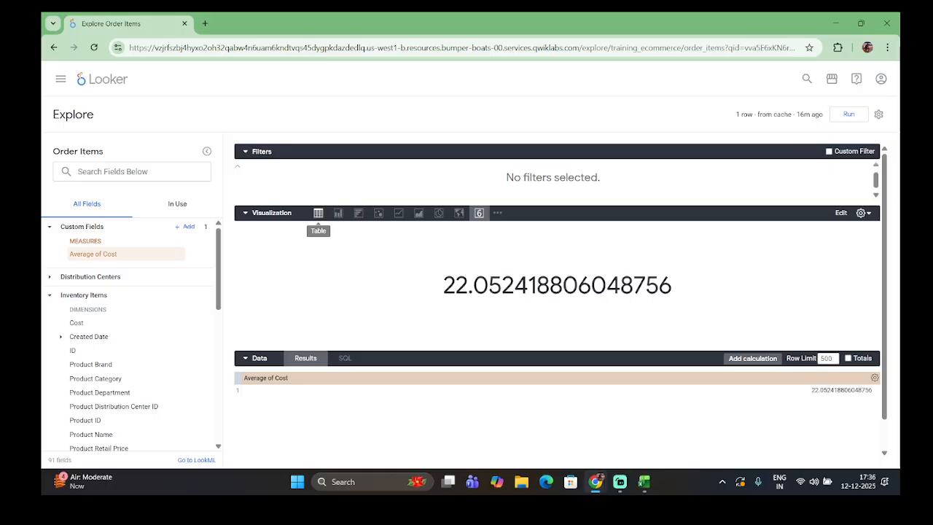
left_click(318, 213)
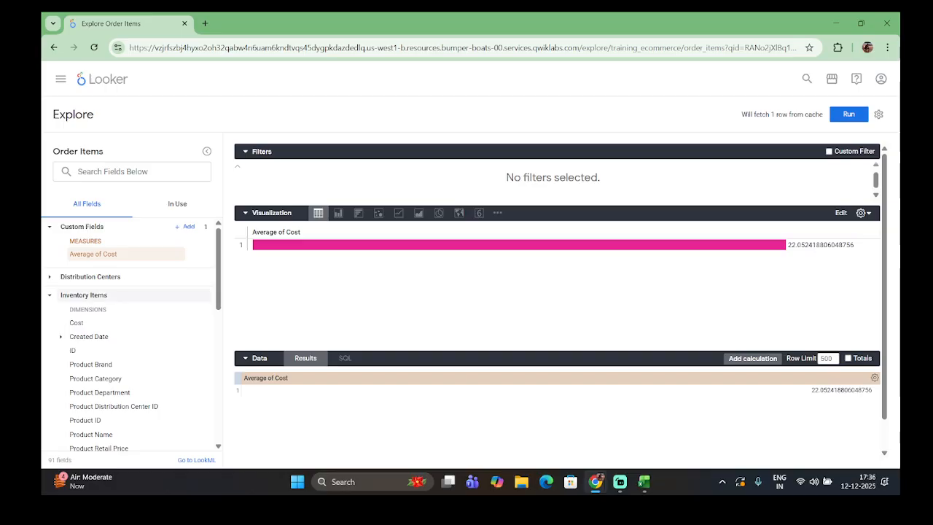
left_click(83, 295)
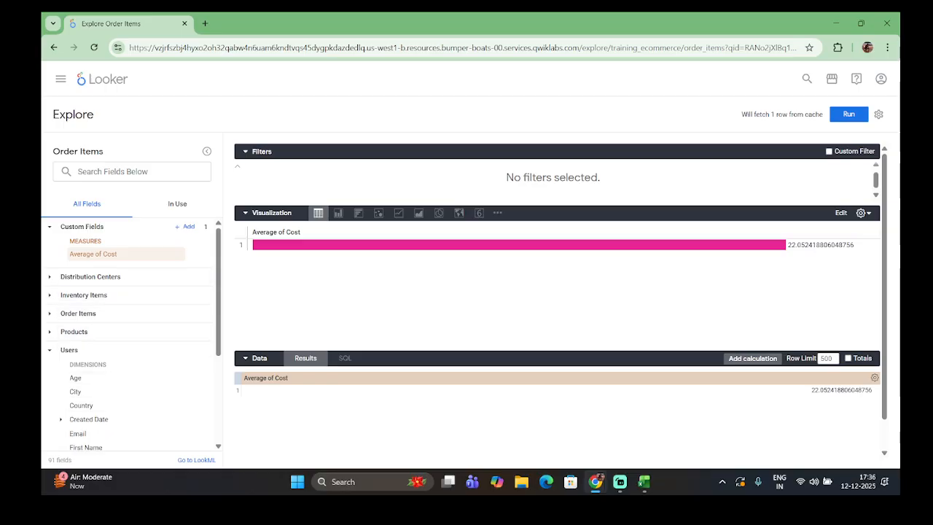
scroll(131, 335, "down", 2)
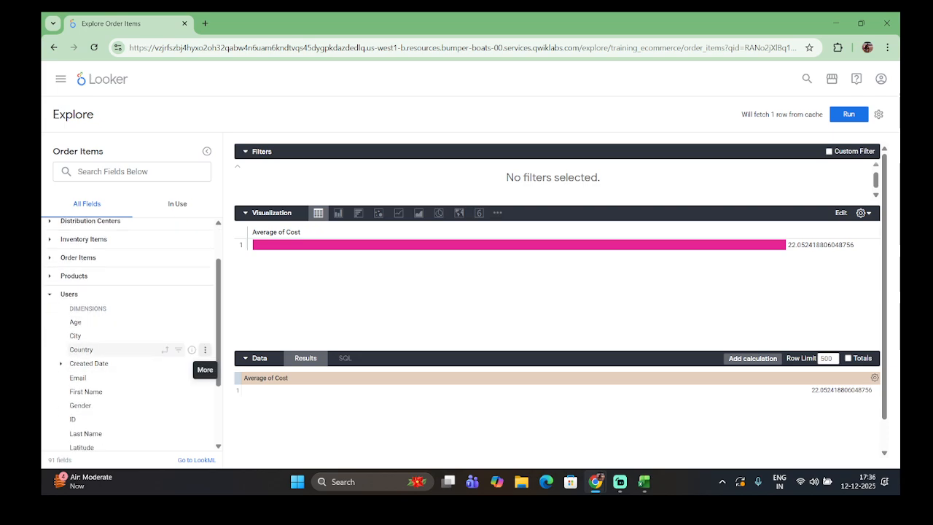
left_click(205, 350)
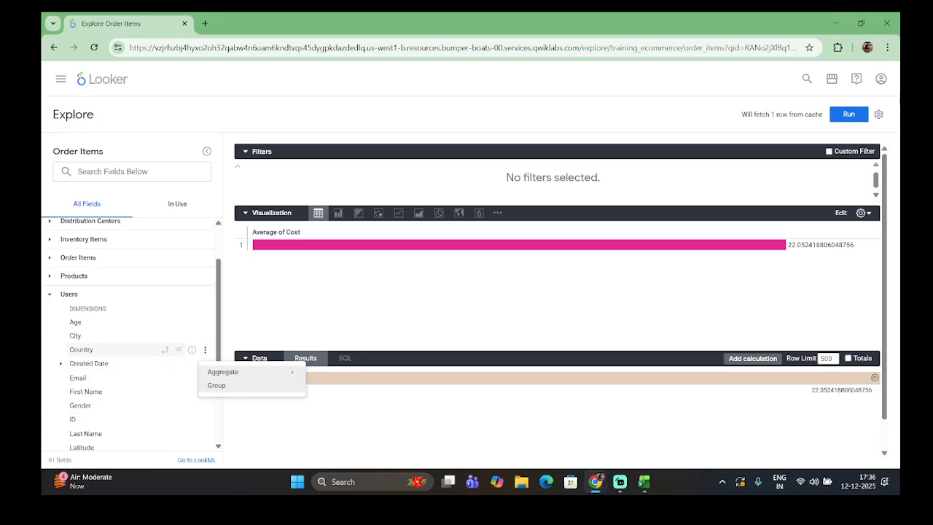
left_click(216, 385)
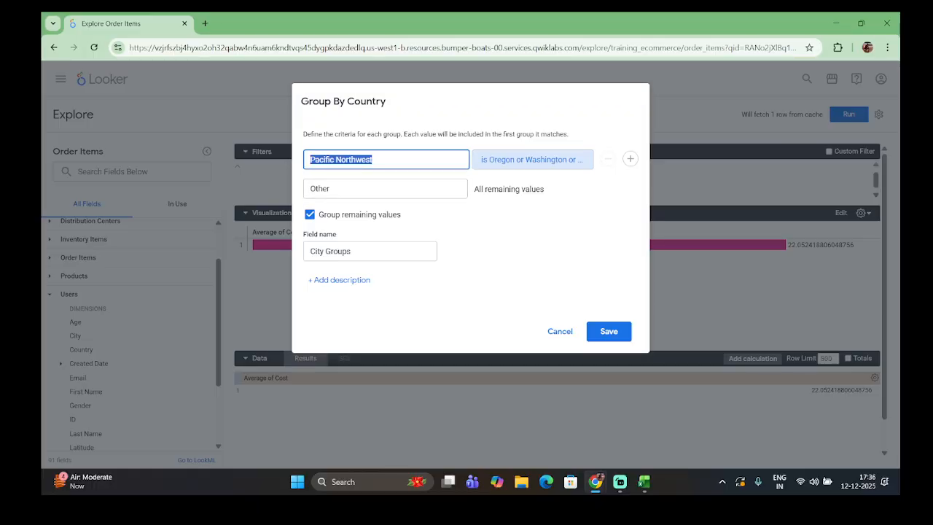
left_click(374, 160)
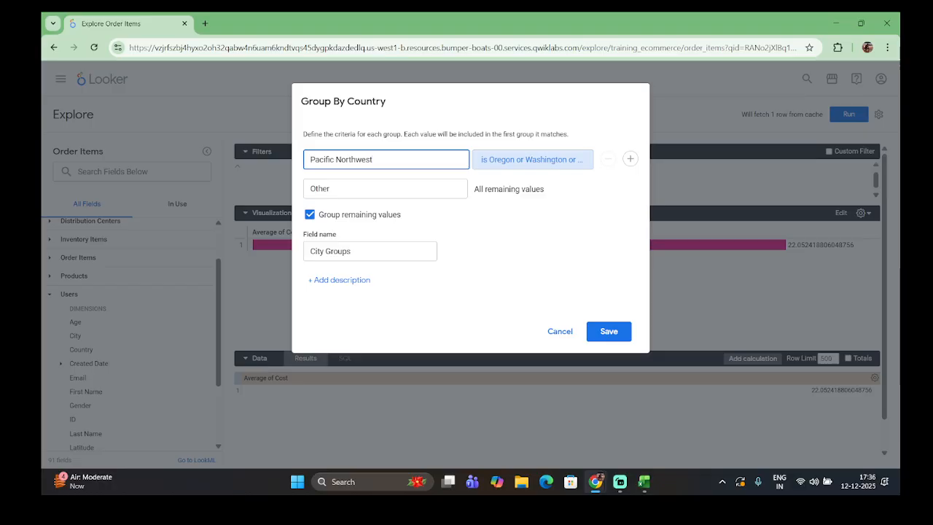
key("ctrl+a")
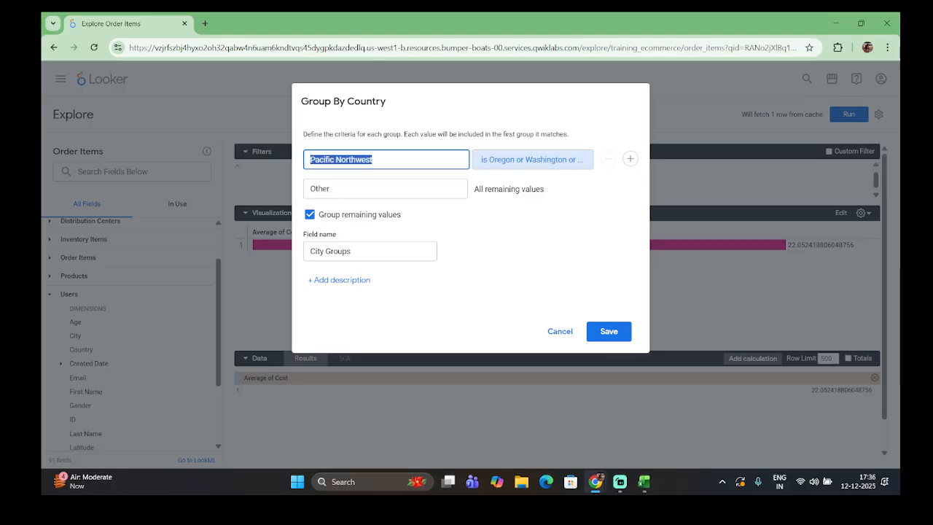
left_click(533, 160)
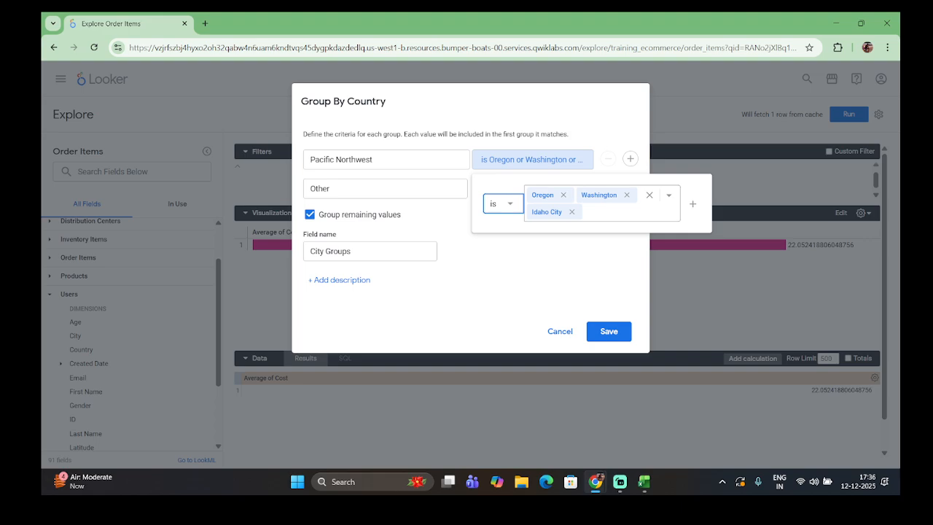
left_click(606, 213)
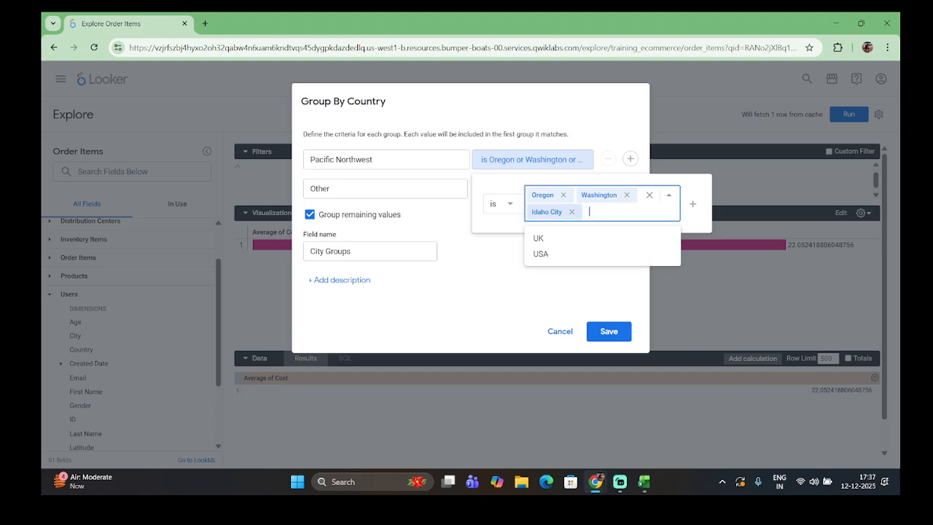
left_click(649, 195)
left_click(649, 195)
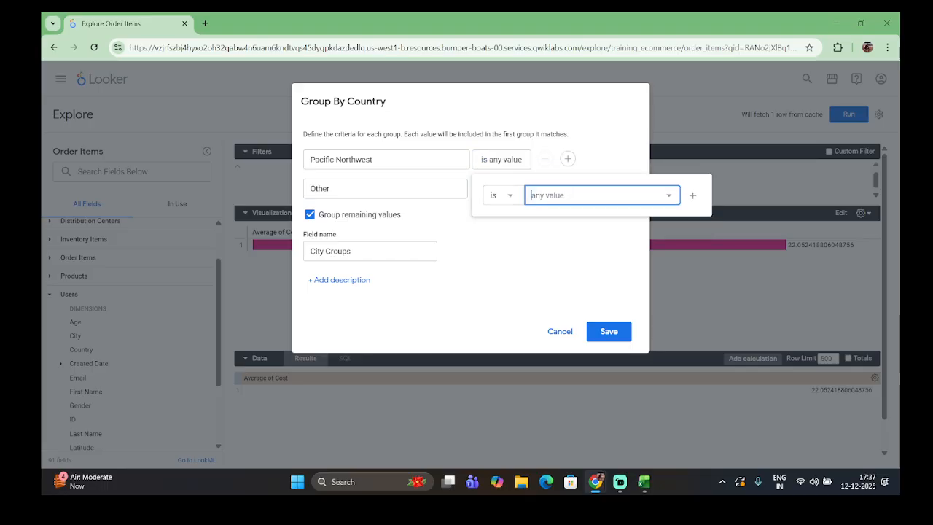
left_click(560, 331)
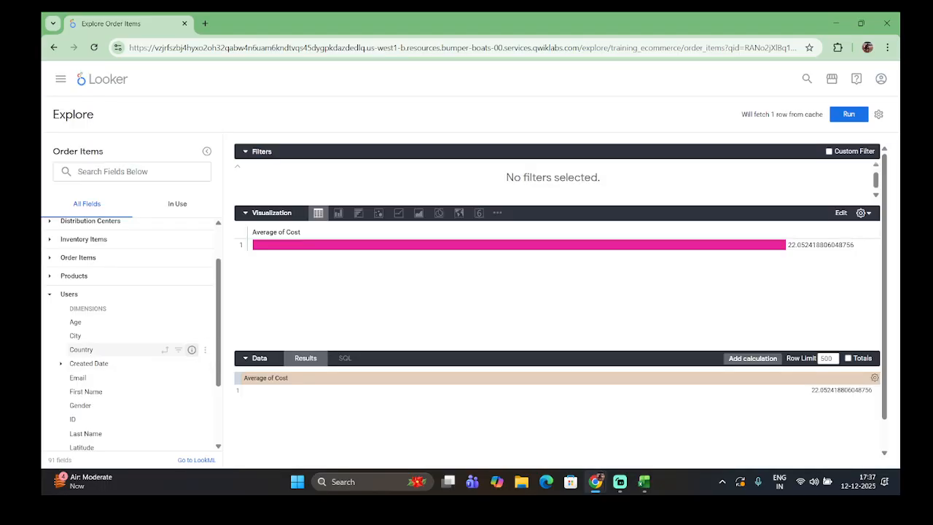
Group the Users Country dimension into a group named pacific that matches USA, and save it as Country Groups.
scroll(145, 278, "up", 1)
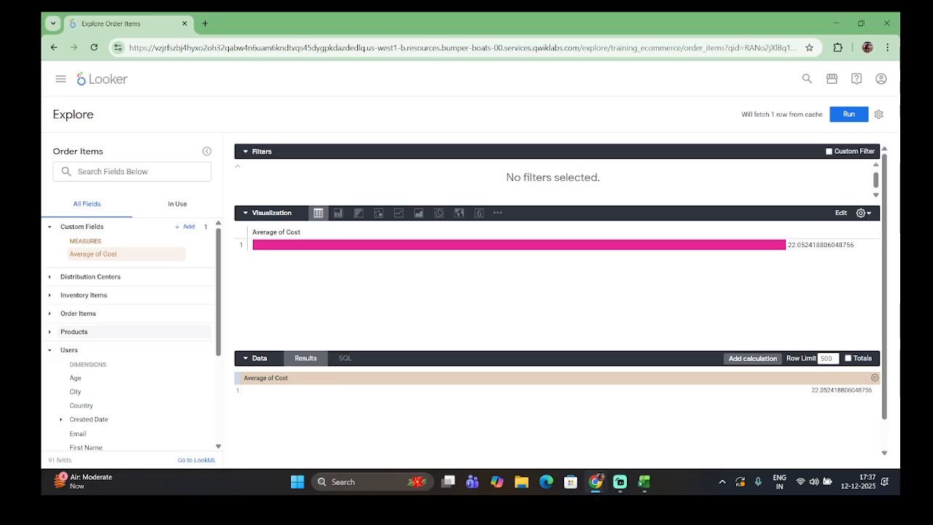
scroll(146, 330, "down", 1)
scroll(146, 322, "down", 1)
scroll(146, 309, "up", 1)
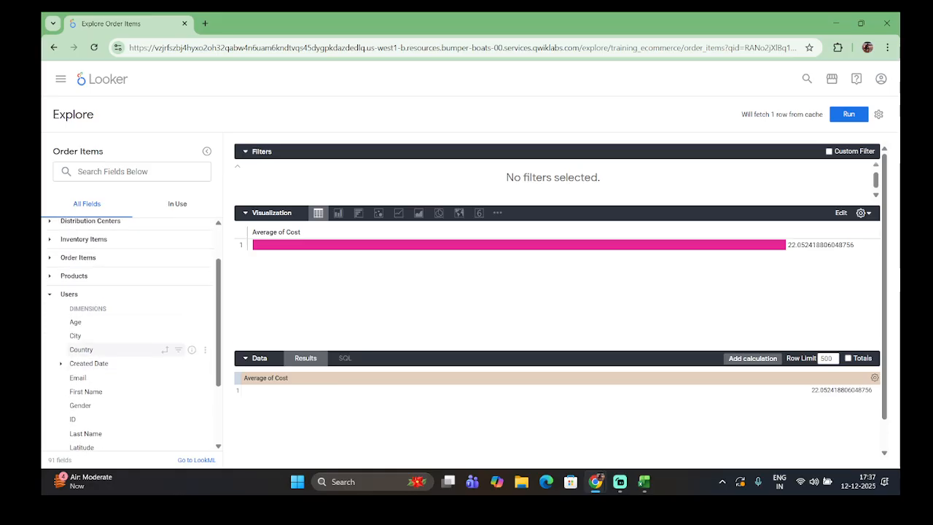
left_click(205, 350)
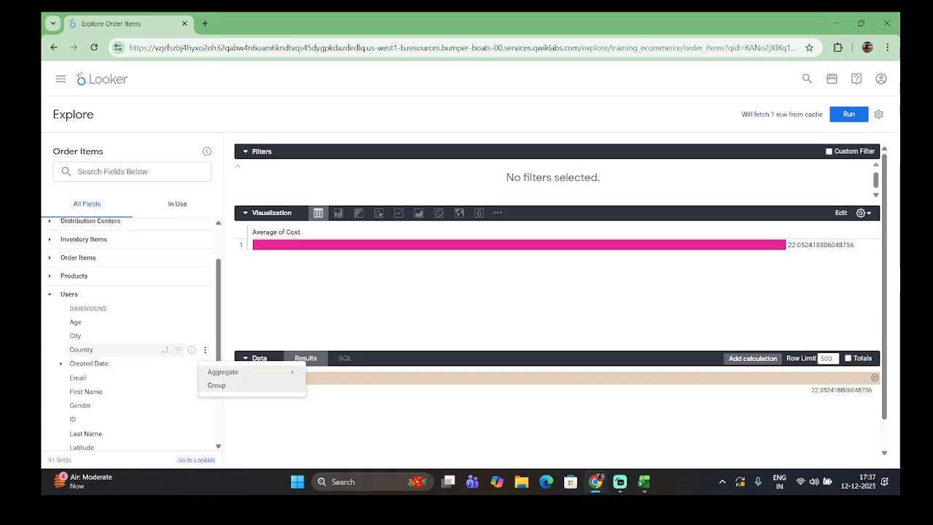
left_click(218, 386)
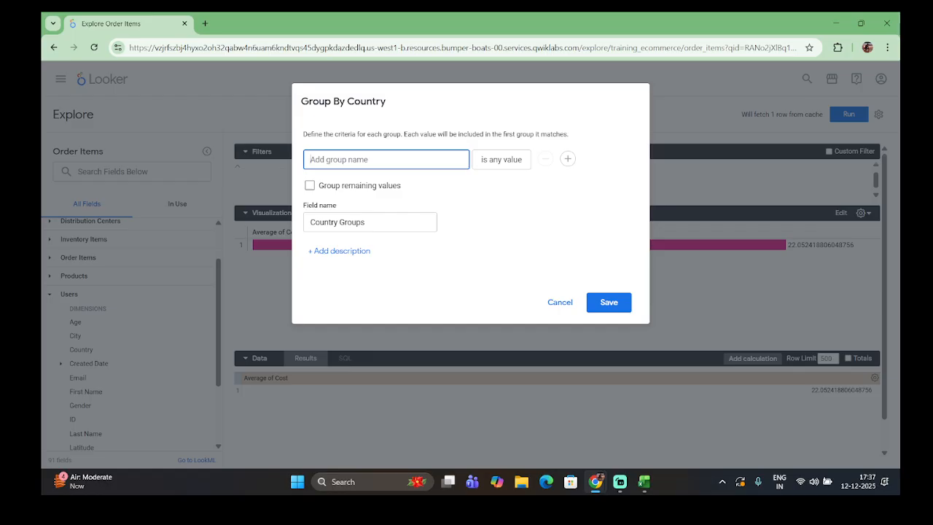
type("pacific")
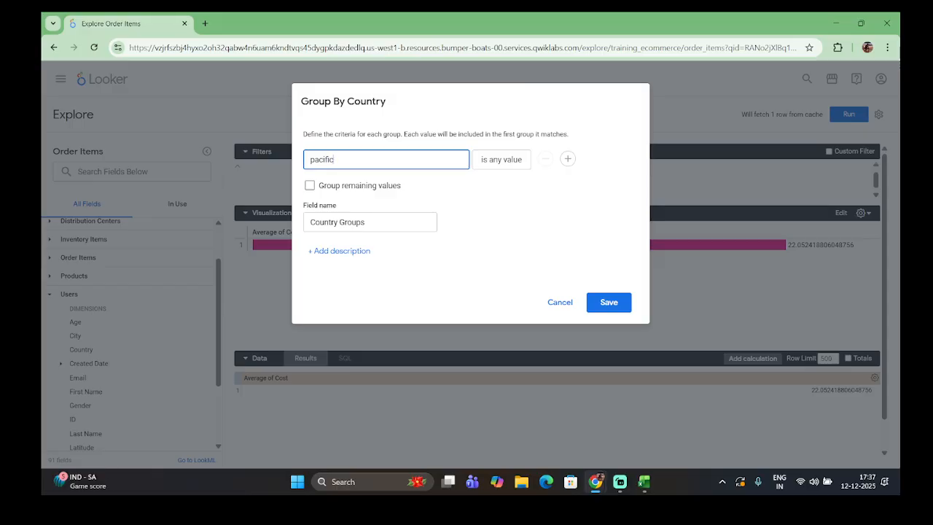
left_click(501, 160)
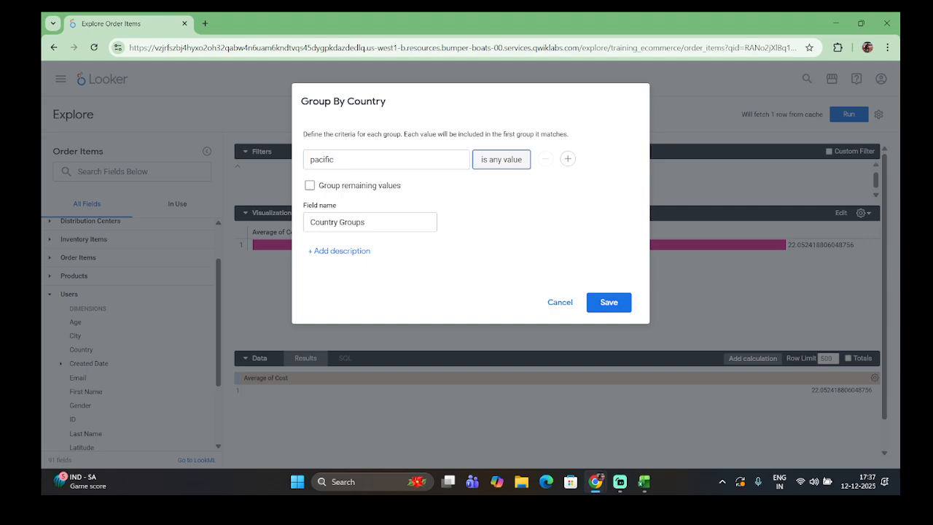
left_click(598, 195)
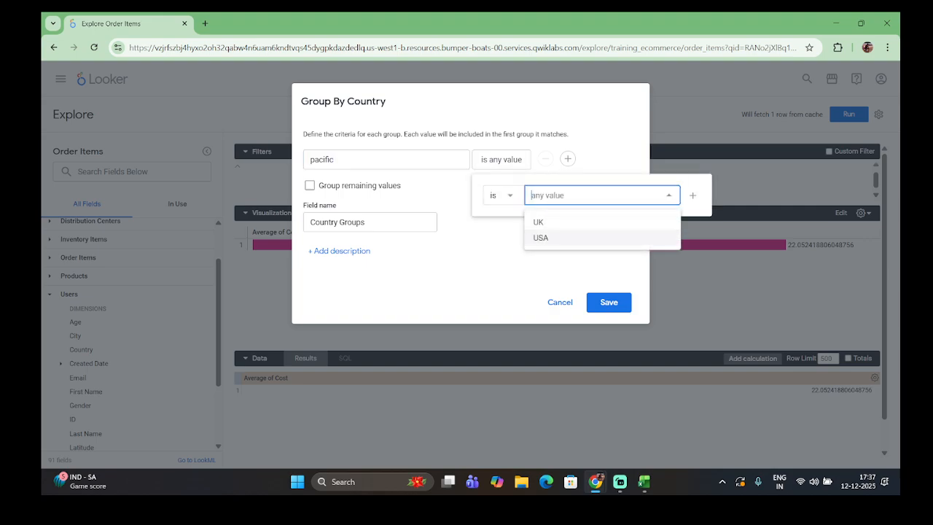
left_click(541, 238)
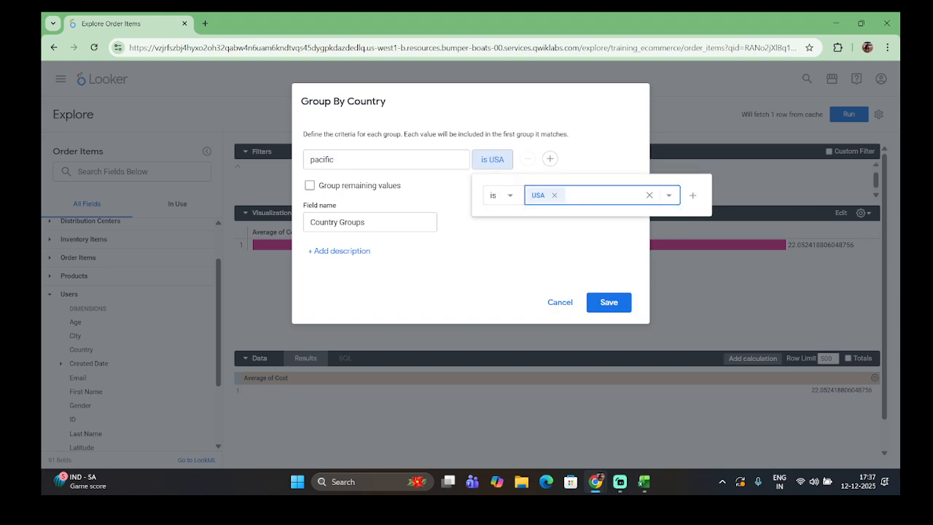
left_click(609, 302)
left_click(609, 302)
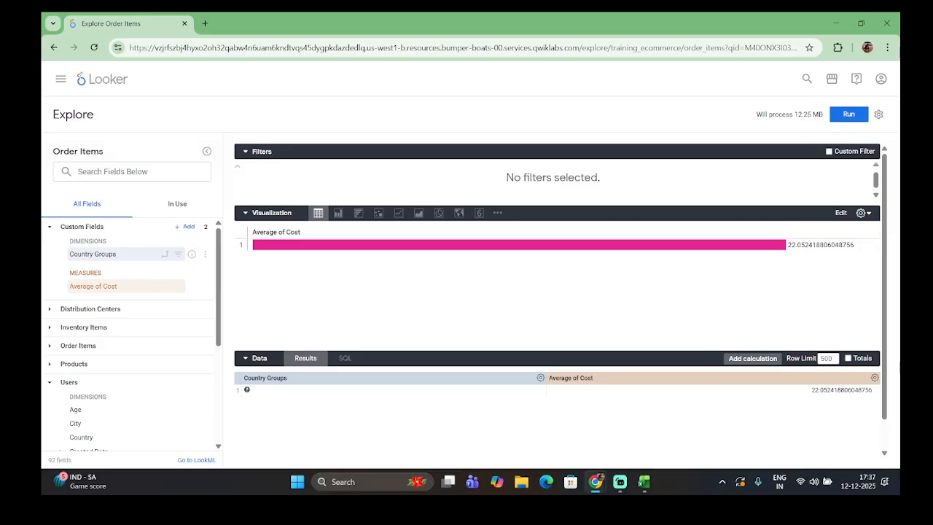
Run the query with average cost by Country Groups, and remove Country Groups from the query.
left_click(849, 114)
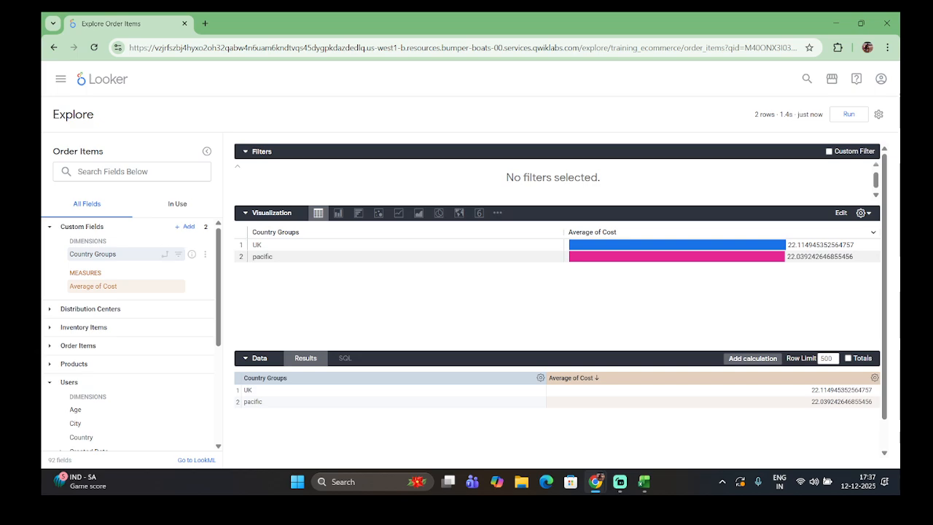
left_click(93, 254)
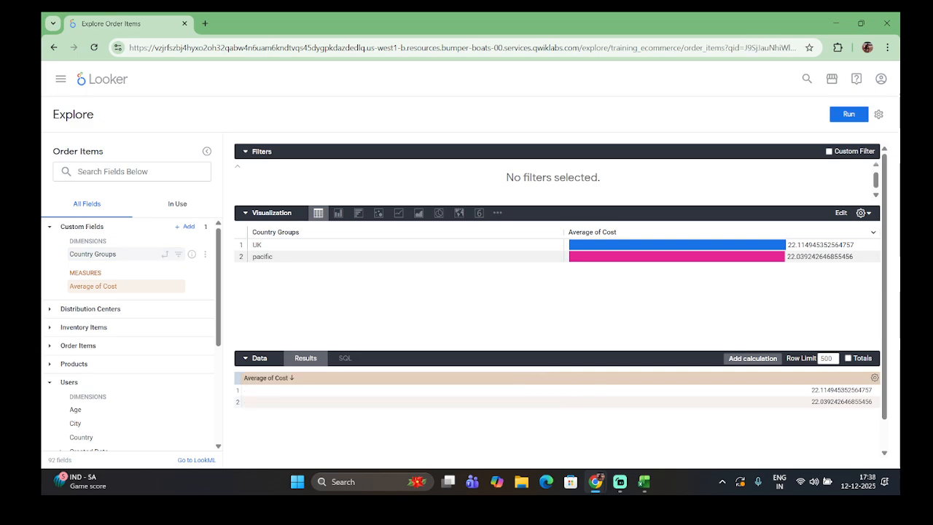
Start a custom group on the Users City dimension, named pacific, that matches Abbeville.
scroll(92, 254, "down", 1)
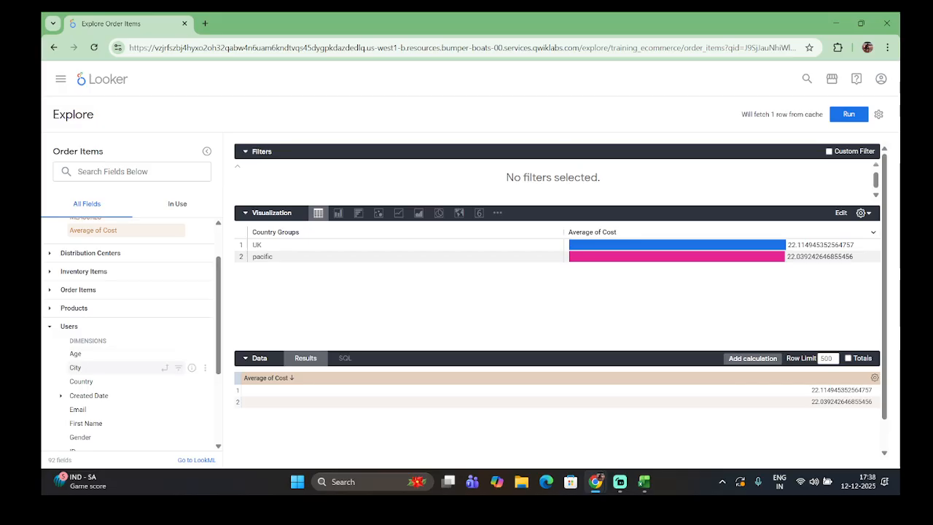
scroll(117, 325, "down", 1)
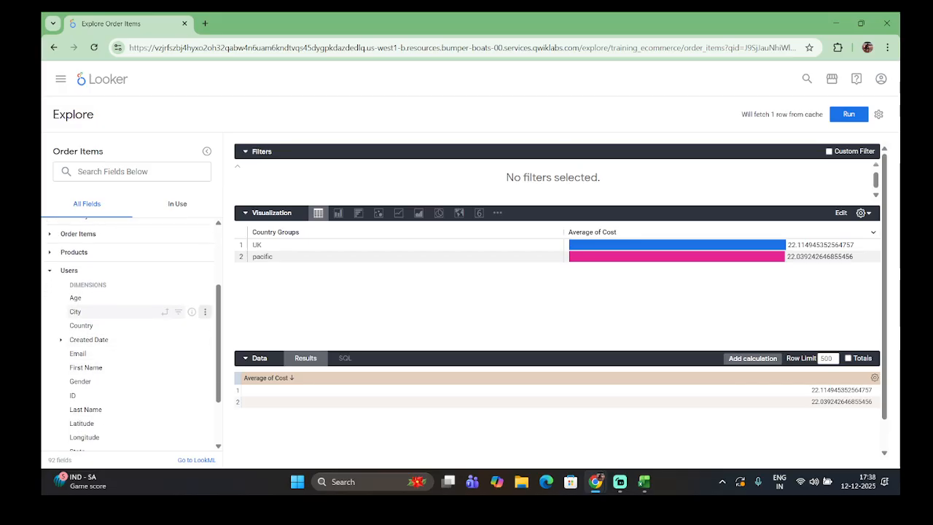
left_click(205, 311)
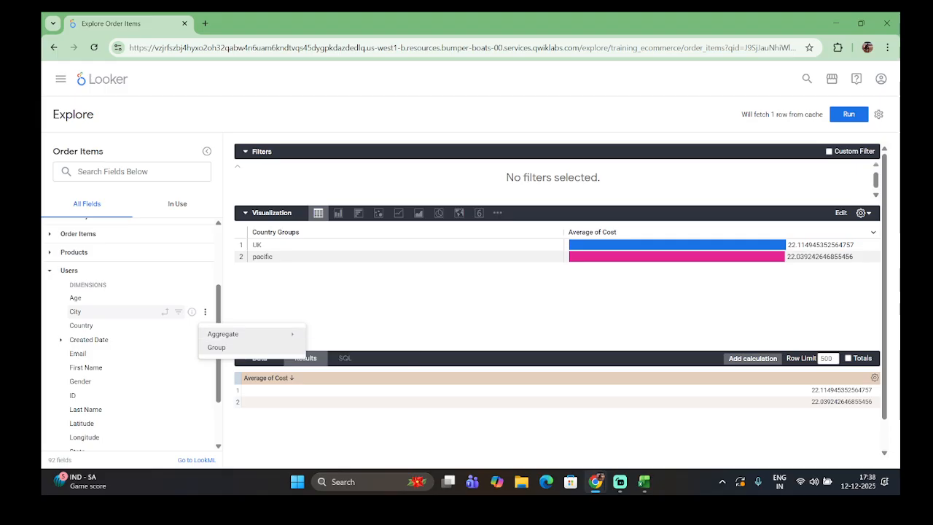
left_click(217, 348)
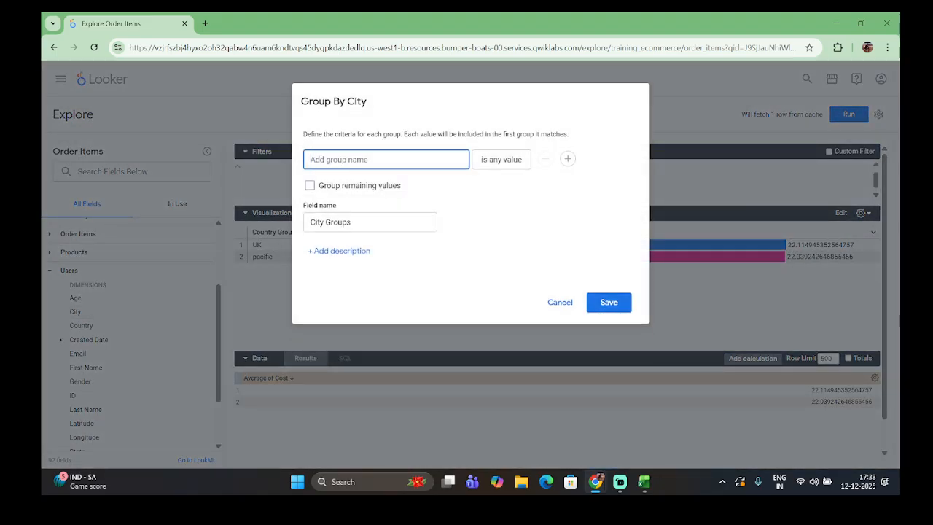
type("pacific")
left_click(501, 160)
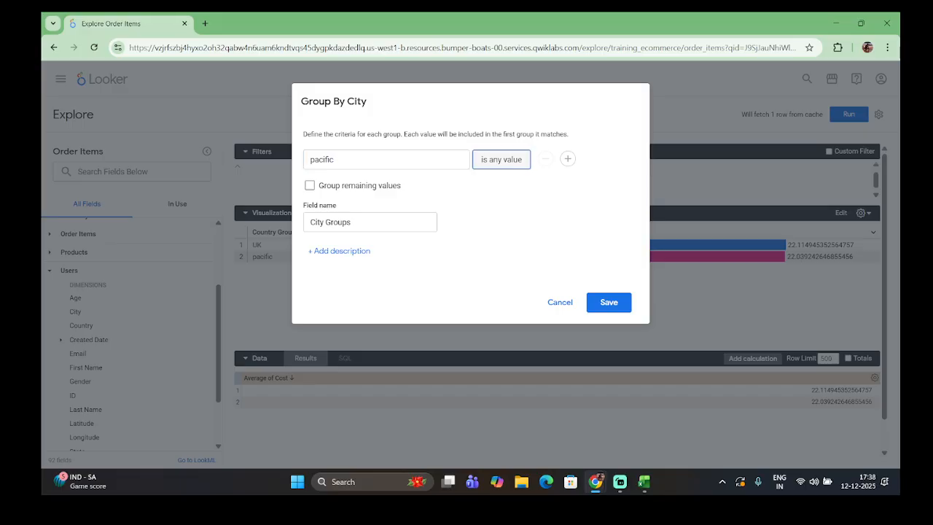
left_click(592, 196)
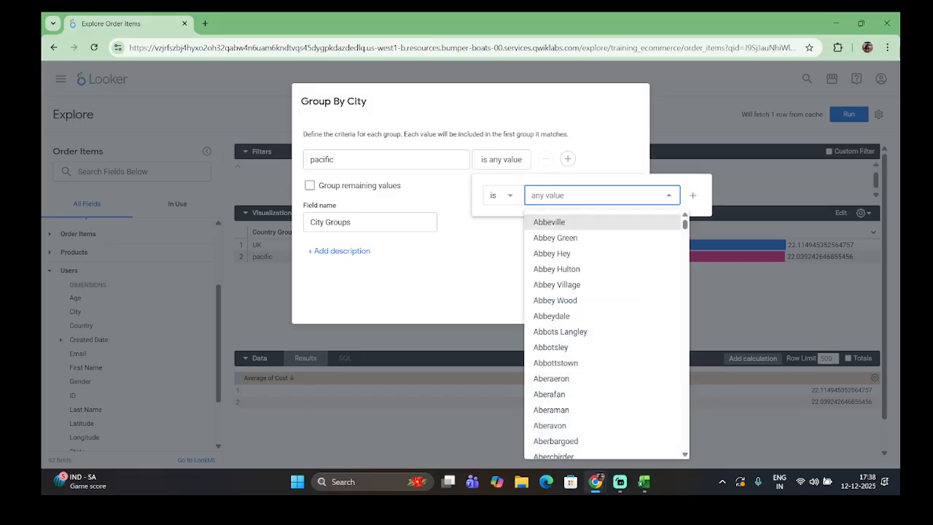
left_click(568, 222)
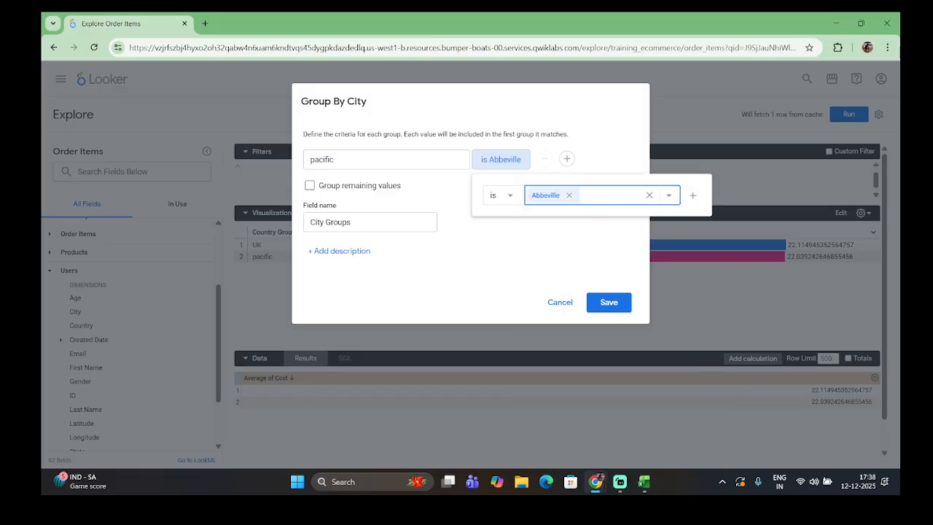
Add Washington, Idaho City and Idaho Falls to the pacific group's matching cities and save the field as City Groups.
type("wash")
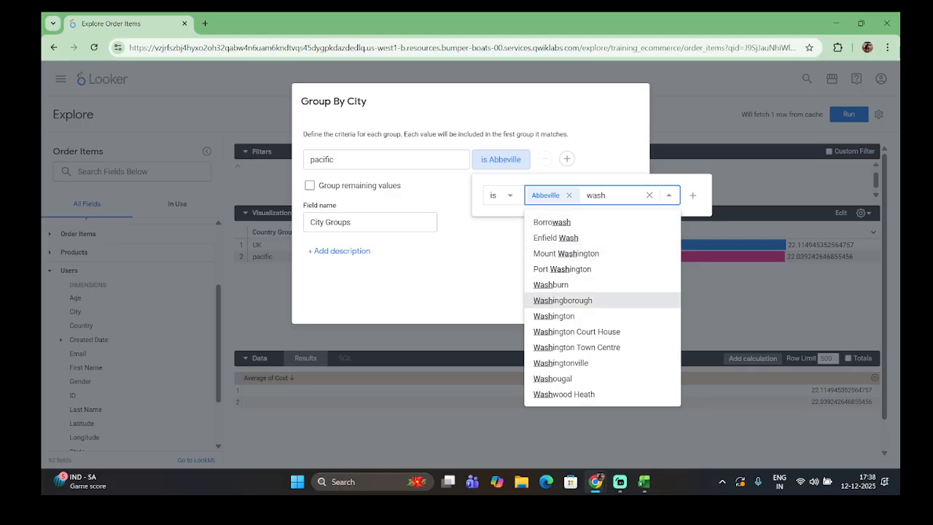
left_click(554, 316)
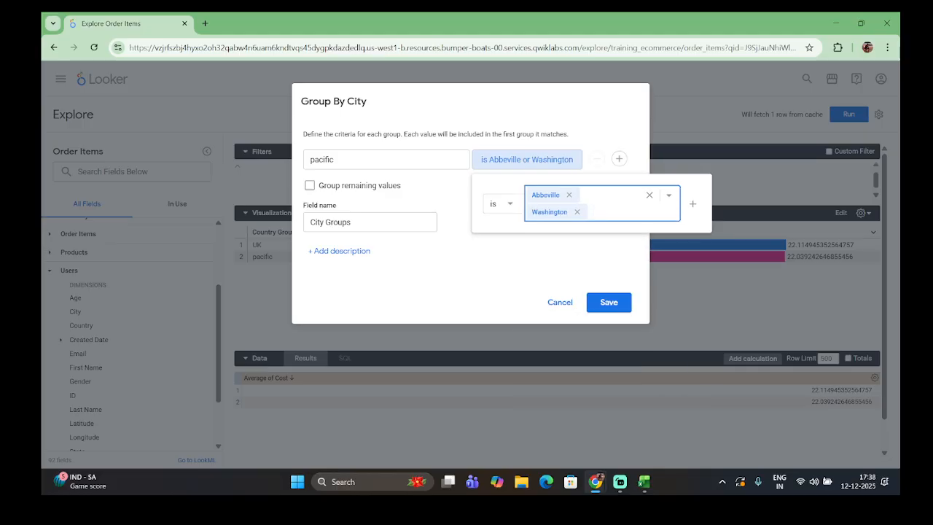
type("ida")
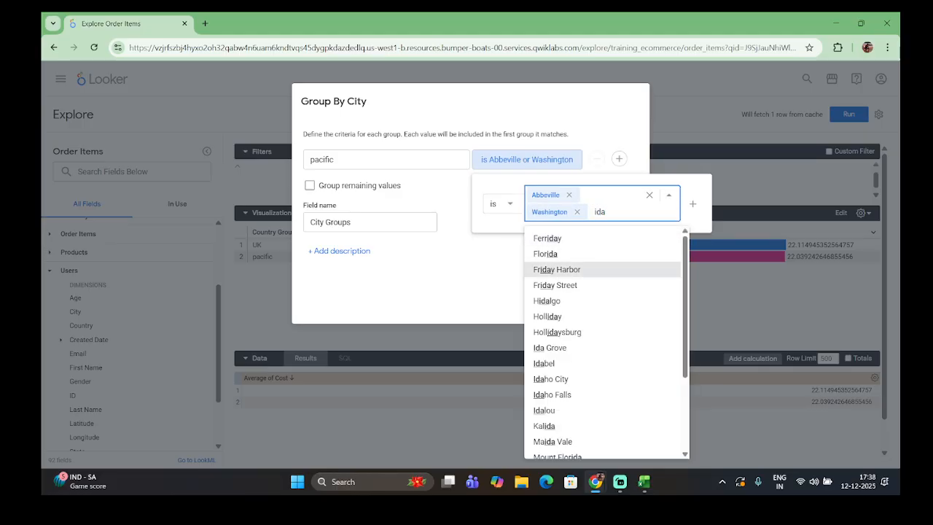
type("h")
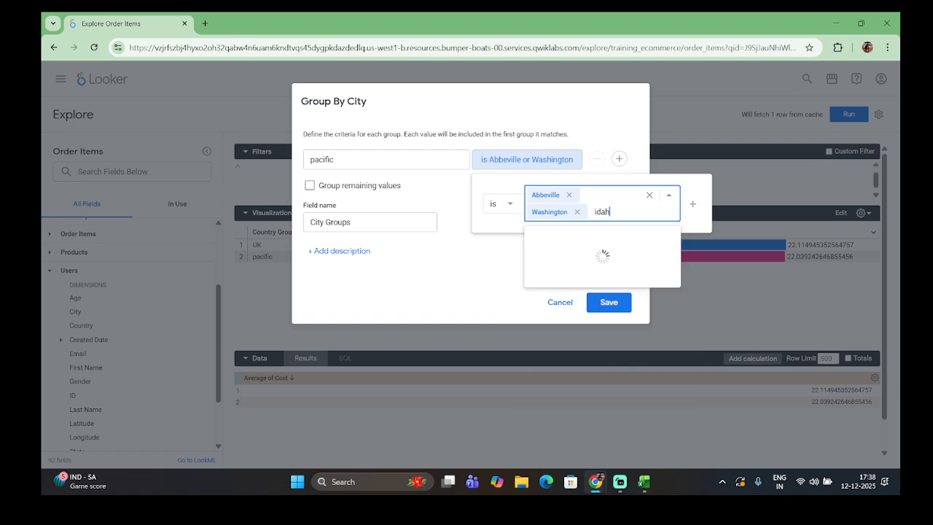
key("Return")
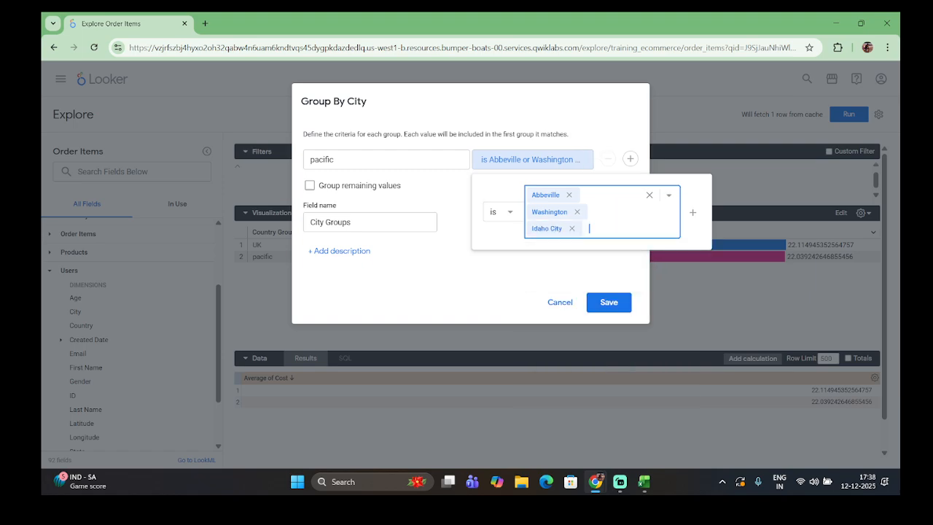
type("ida")
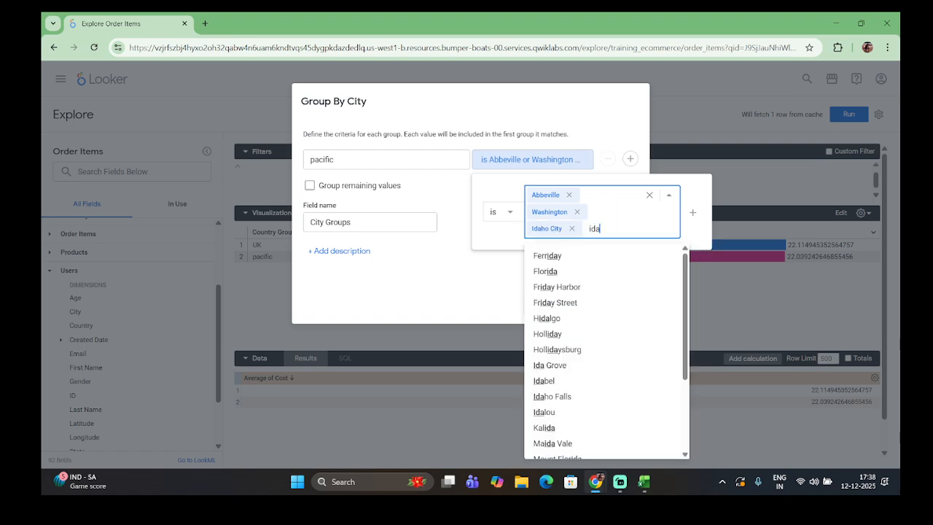
type("h")
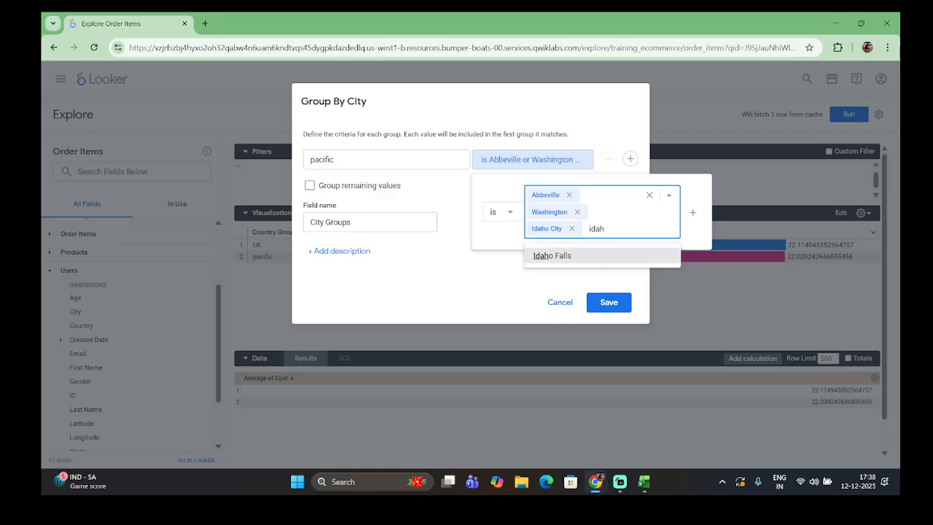
left_click(576, 256)
left_click(609, 302)
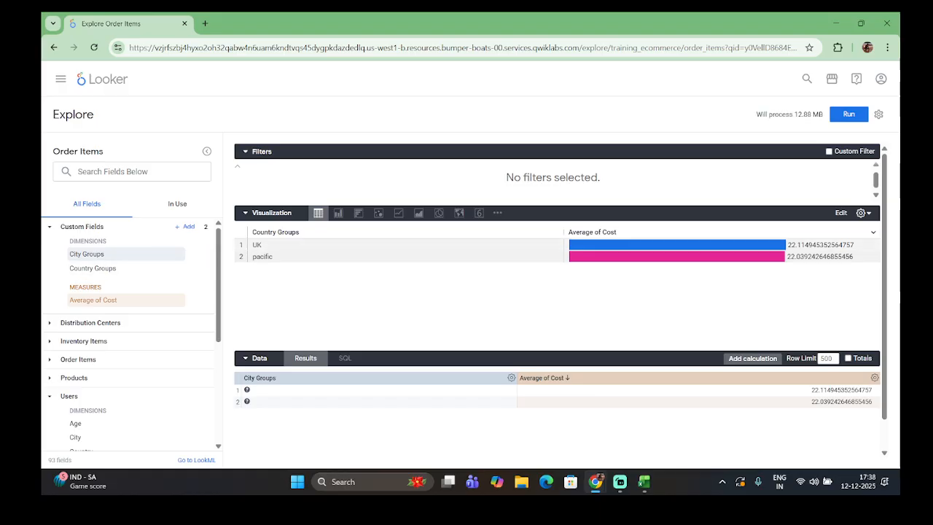
Run the query for average cost by City Groups.
key("ctrl+Return")
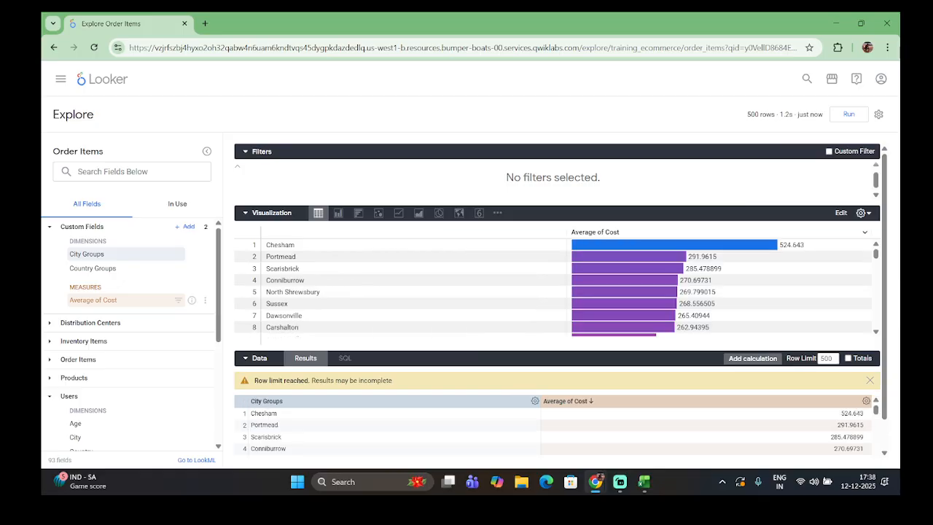
scroll(117, 307, "down", 5)
scroll(117, 307, "up", 3)
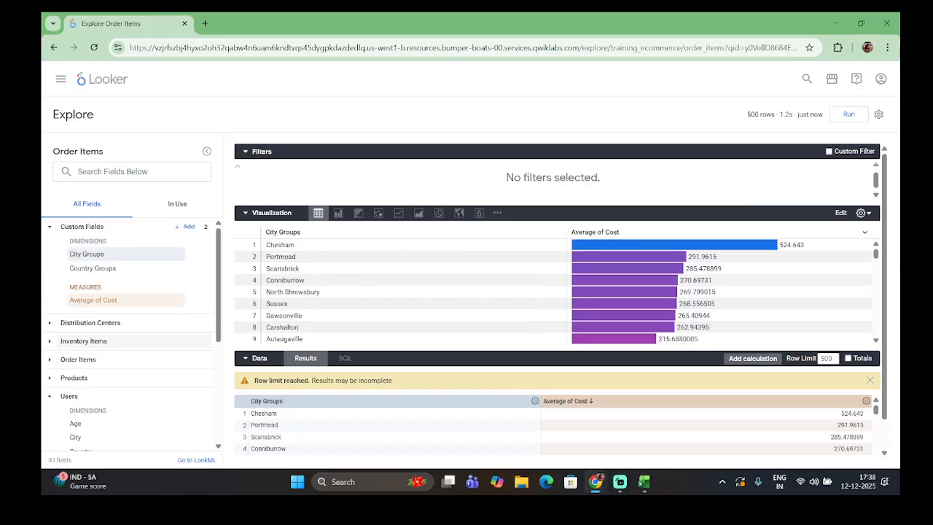
Add the Product Name dimension of Inventory Items to the query and run it.
left_click(84, 341)
scroll(117, 325, "down", 5)
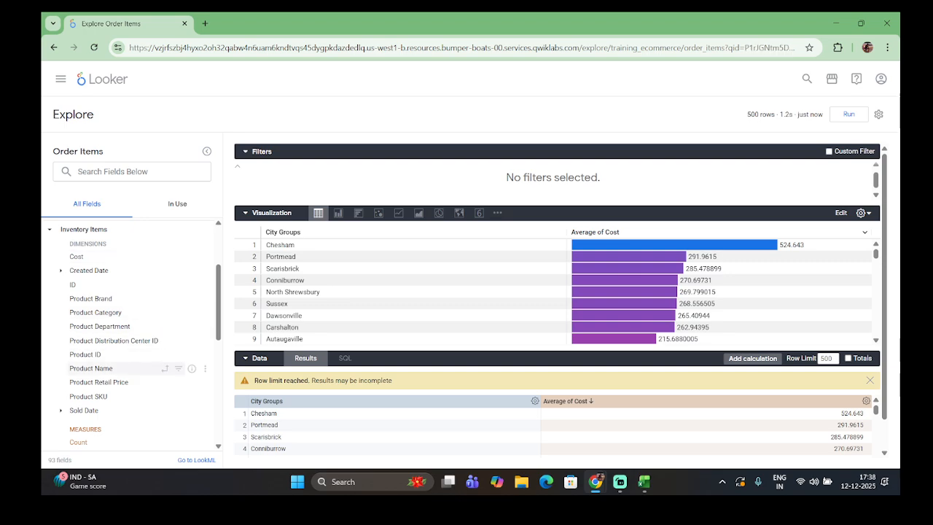
left_click(91, 368)
scroll(91, 368, "down", 5)
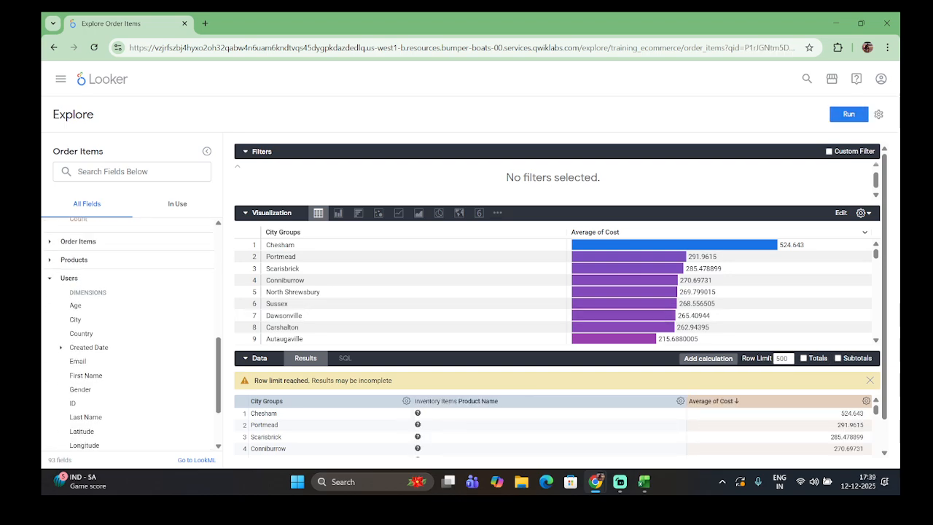
left_click(849, 115)
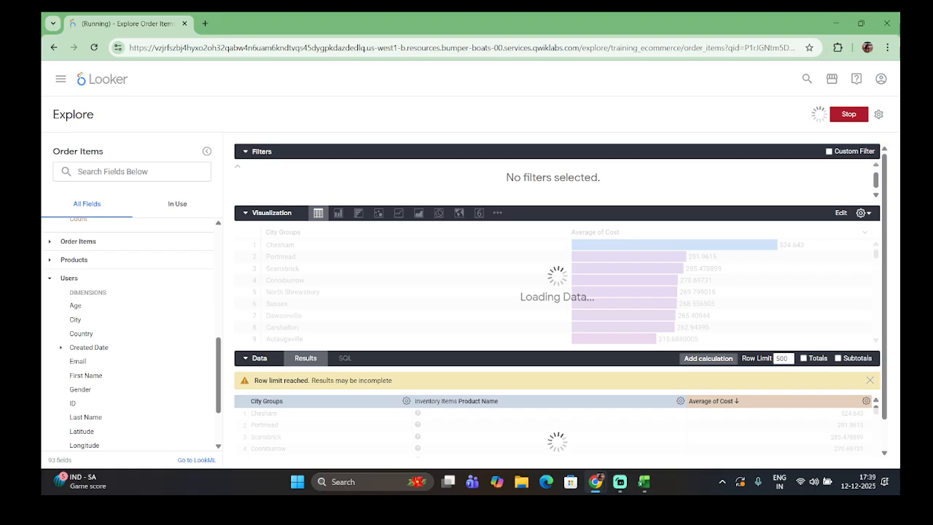
scroll(117, 307, "down", 2)
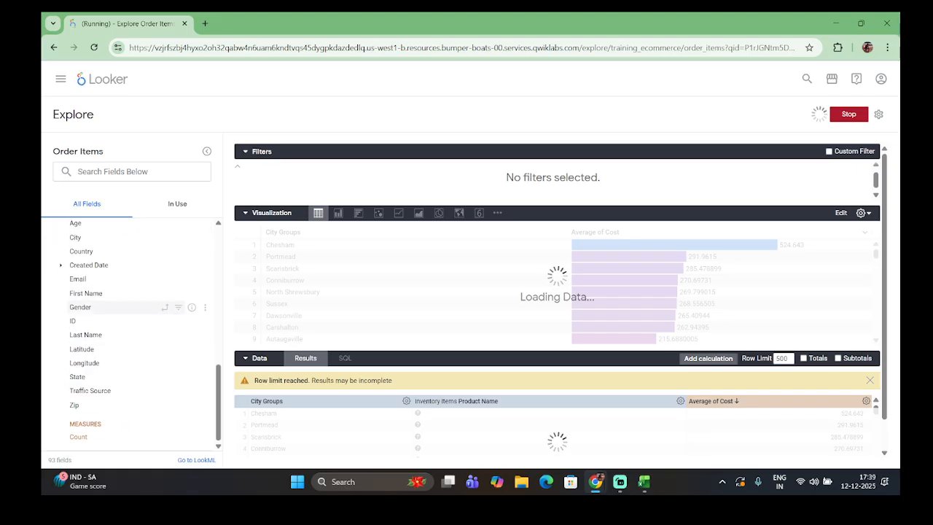
Format the Average of Cost custom measure as U.S. Dollars with 2 decimals, save it and rerun the query.
scroll(124, 328, "up", 10)
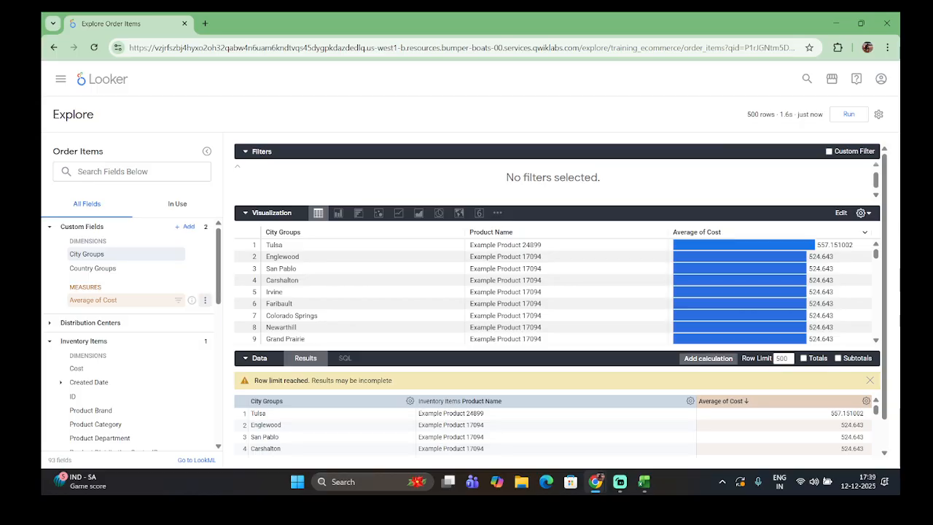
left_click(205, 299)
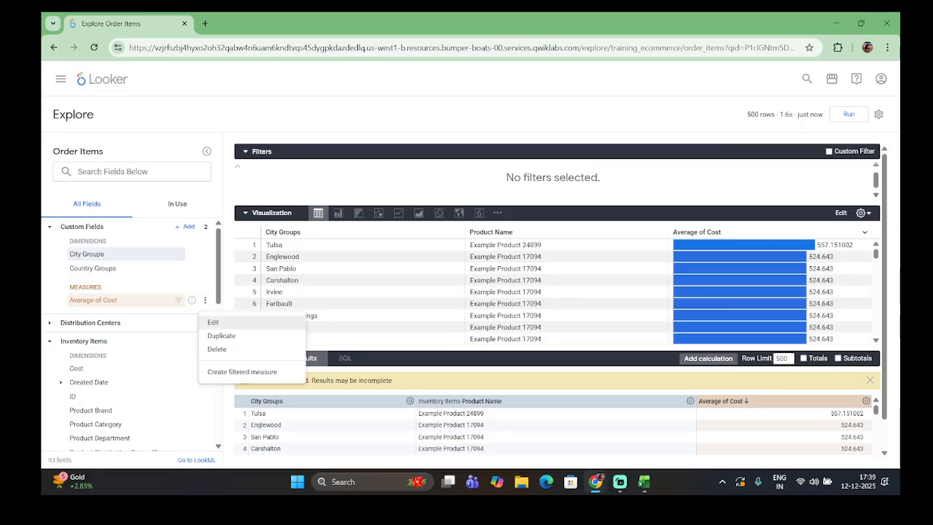
left_click(213, 321)
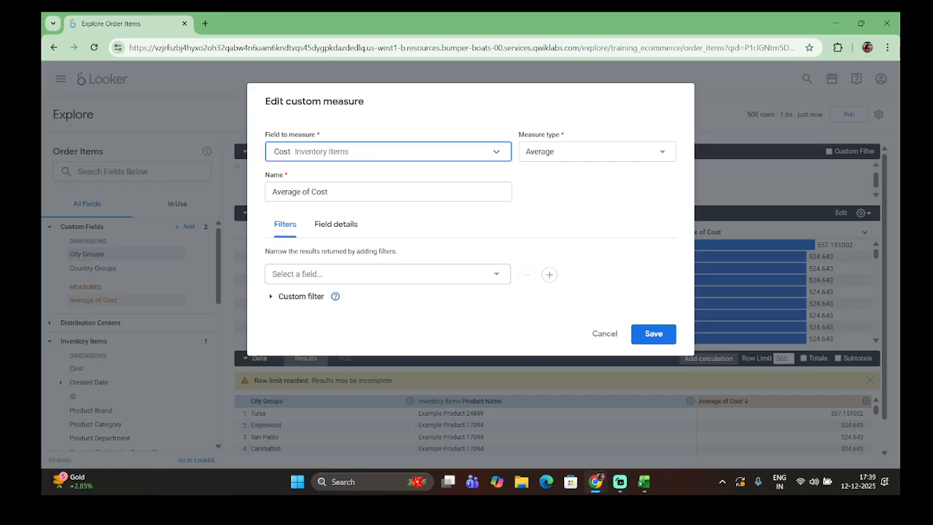
left_click(336, 223)
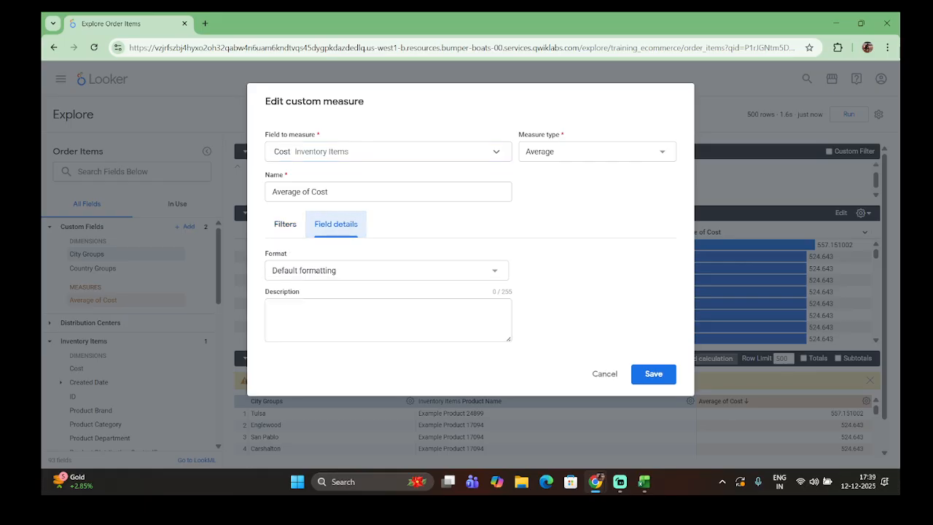
left_click(386, 270)
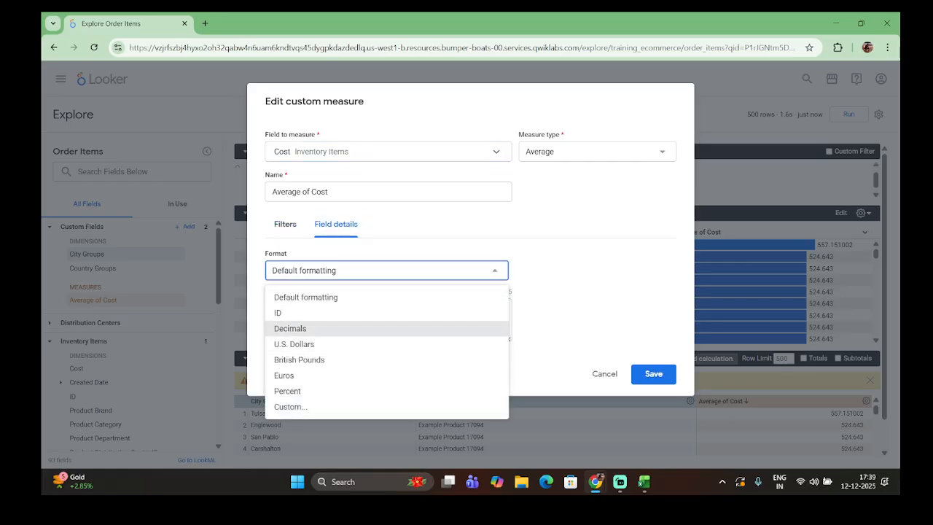
left_click(294, 344)
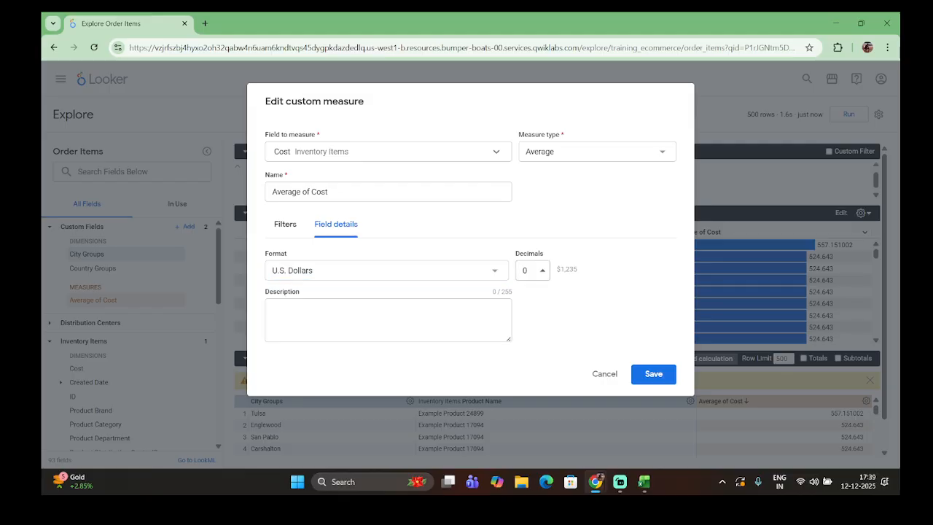
left_click(532, 271)
left_click(526, 313)
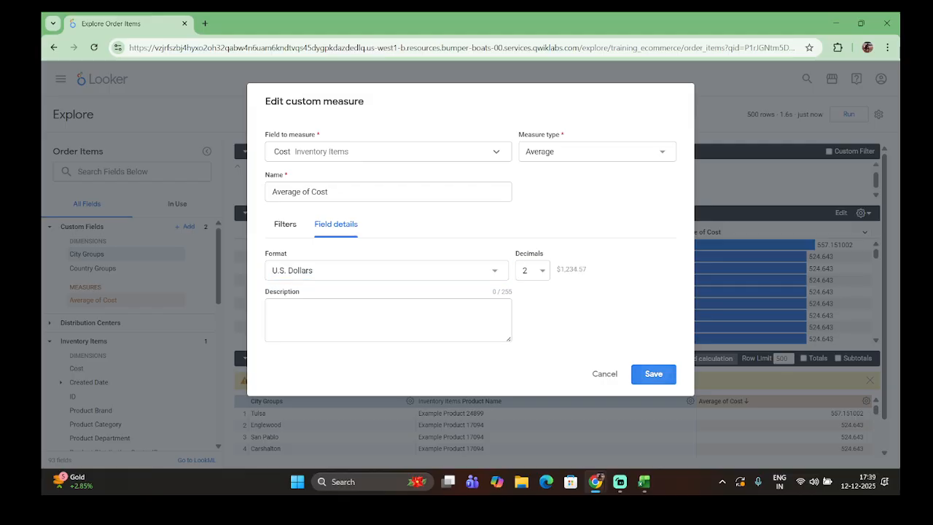
left_click(654, 374)
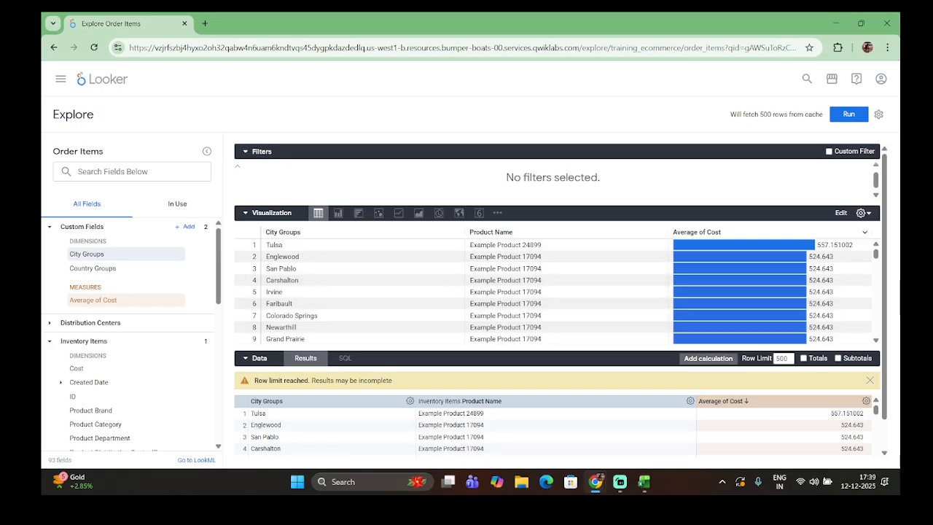
key("ctrl+Return")
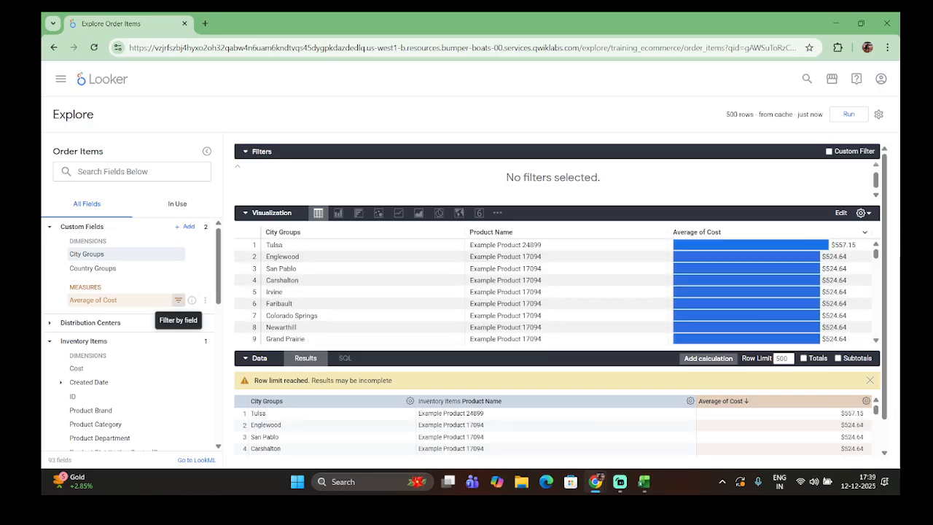
Filter the query to rows whose Average of Cost is greater than 200 and run it.
left_click(178, 300)
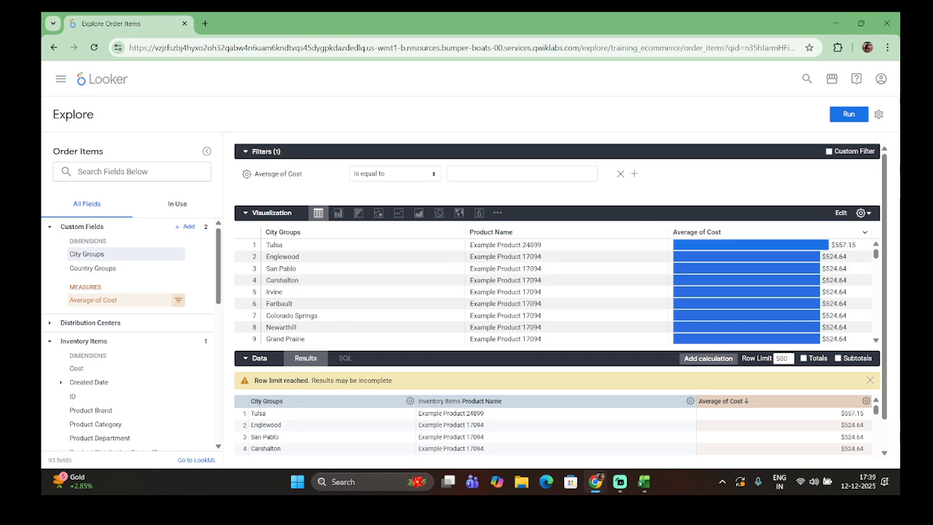
left_click(395, 173)
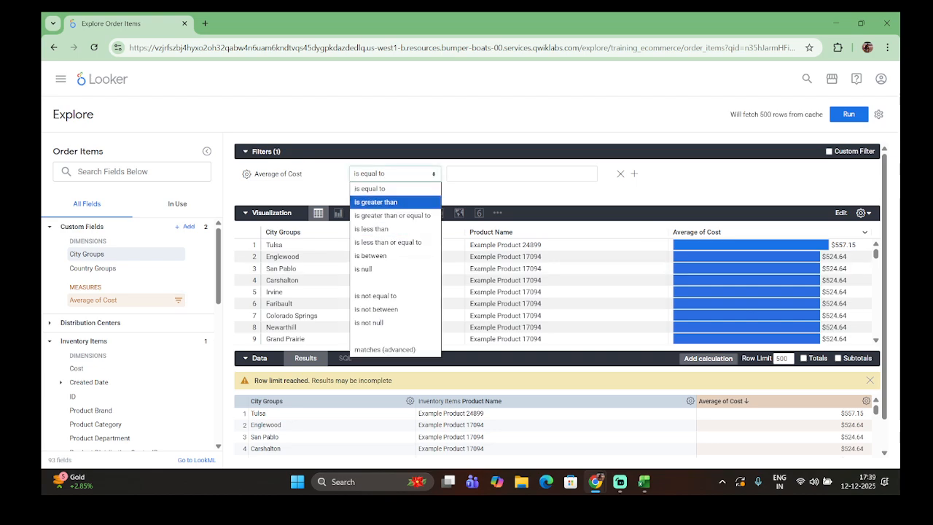
left_click(379, 202)
left_click(451, 173)
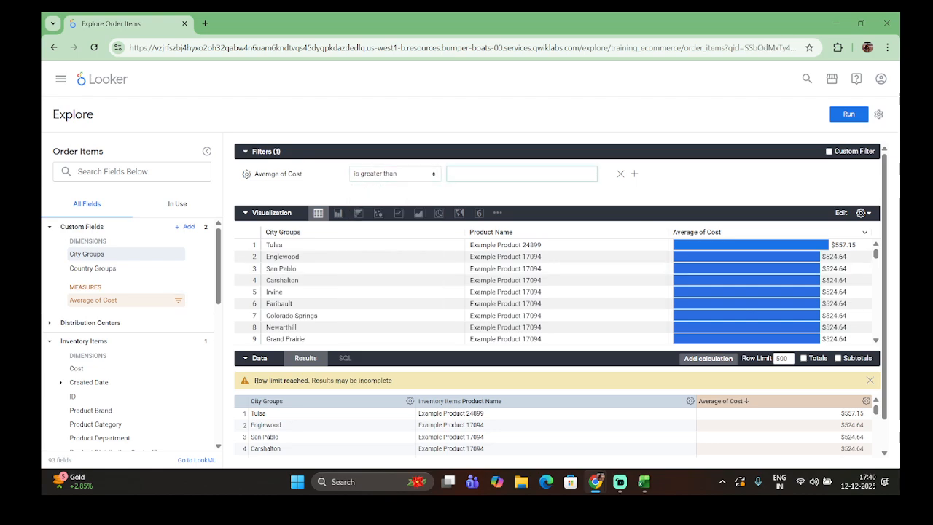
type("200")
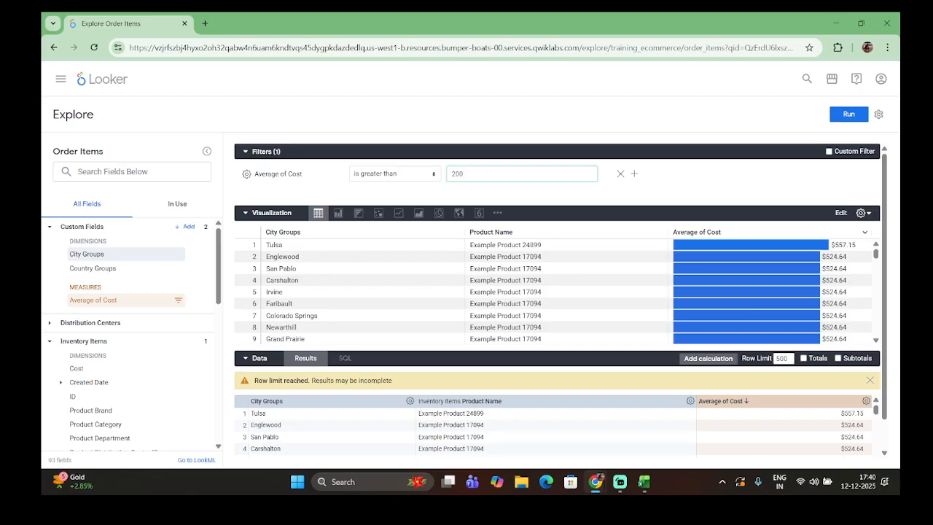
key("ctrl+Return")
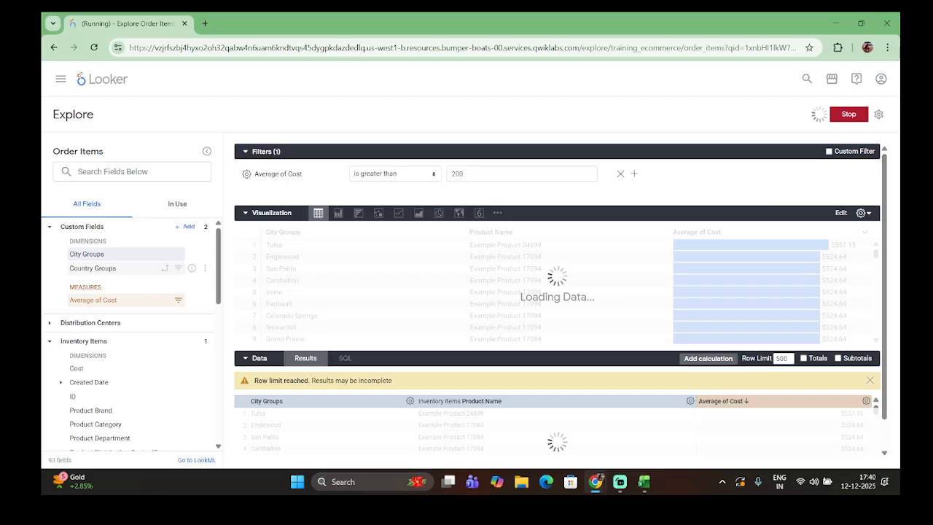
Edit the City Groups custom dimension to group all remaining values as Other, save it and rerun the query.
left_click(205, 253)
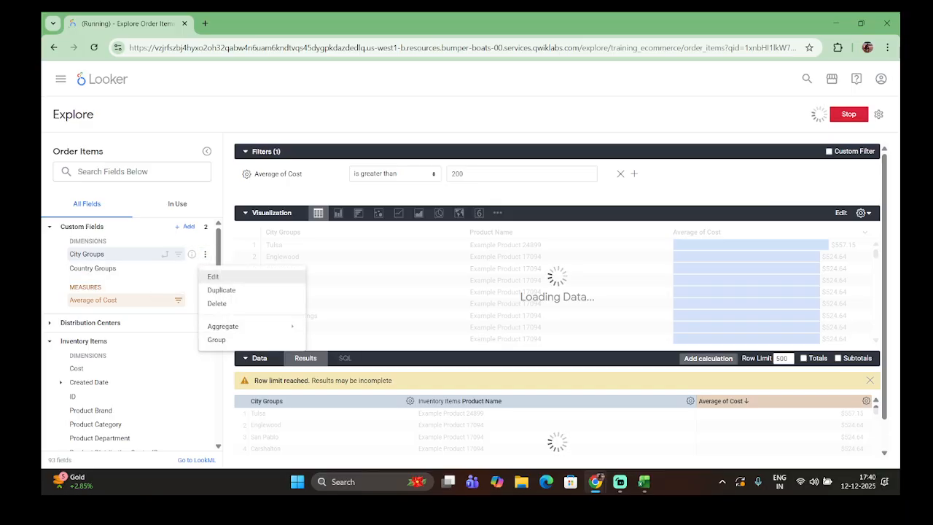
left_click(213, 277)
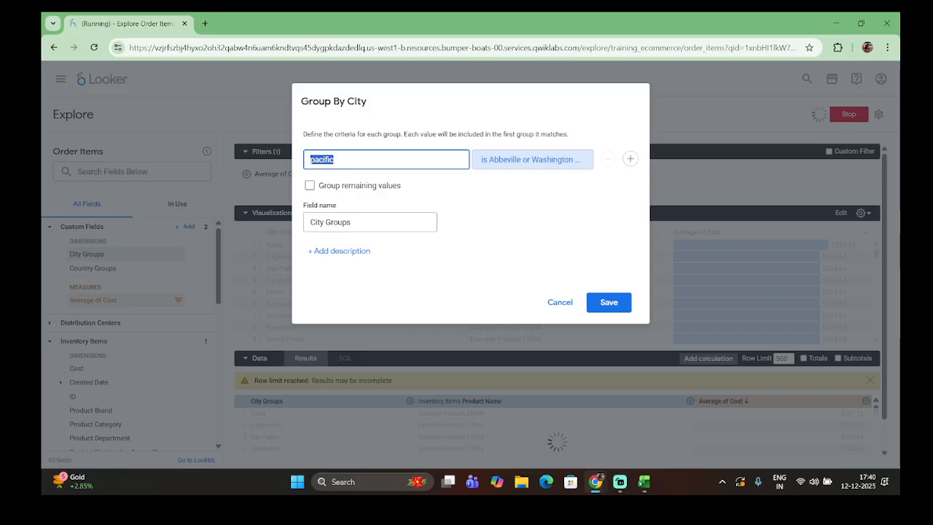
left_click(310, 185)
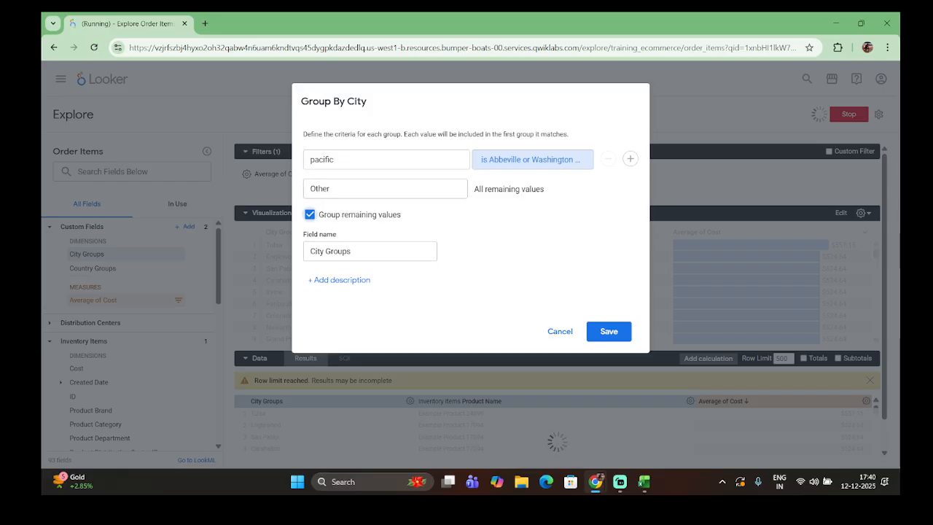
left_click(609, 331)
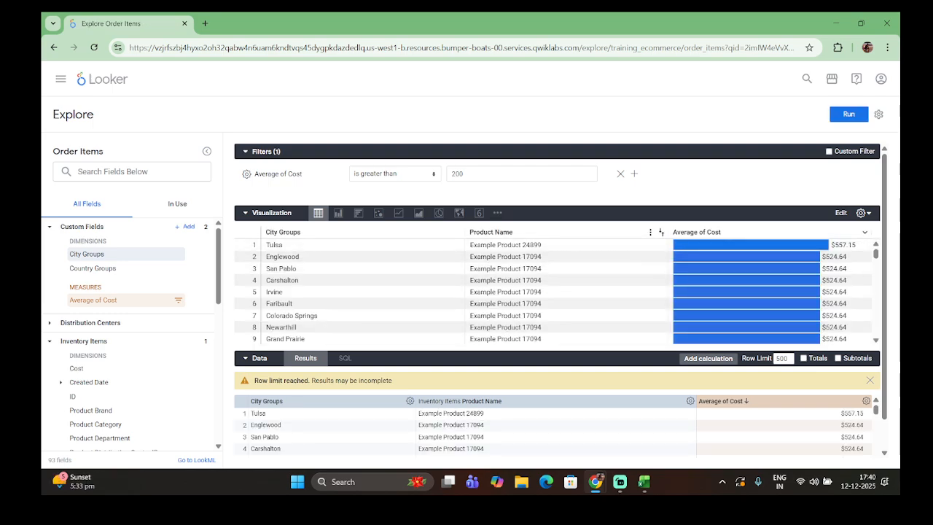
left_click(850, 115)
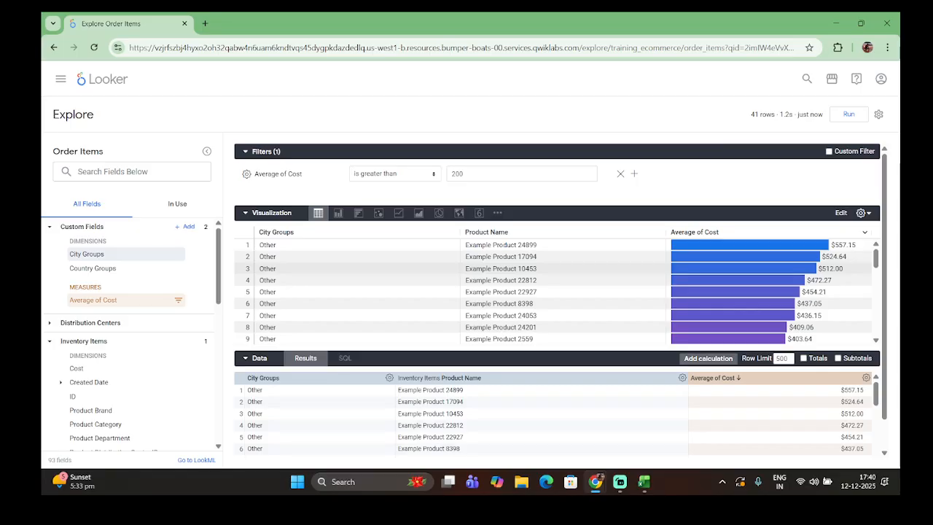
Look through the visualization table rows to check the city group assigned to each product.
scroll(554, 267, "down", 3)
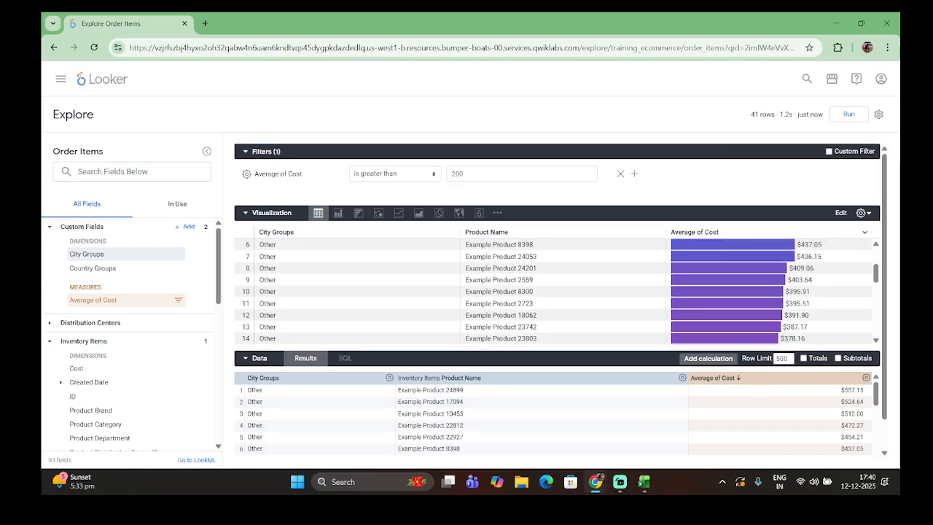
scroll(554, 292, "down", 2)
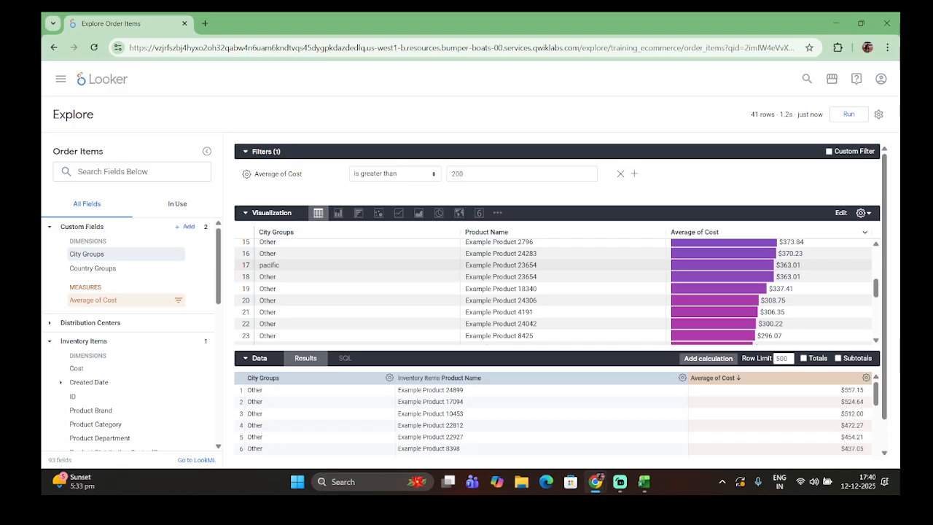
scroll(554, 292, "up", 2)
scroll(554, 292, "up", 1)
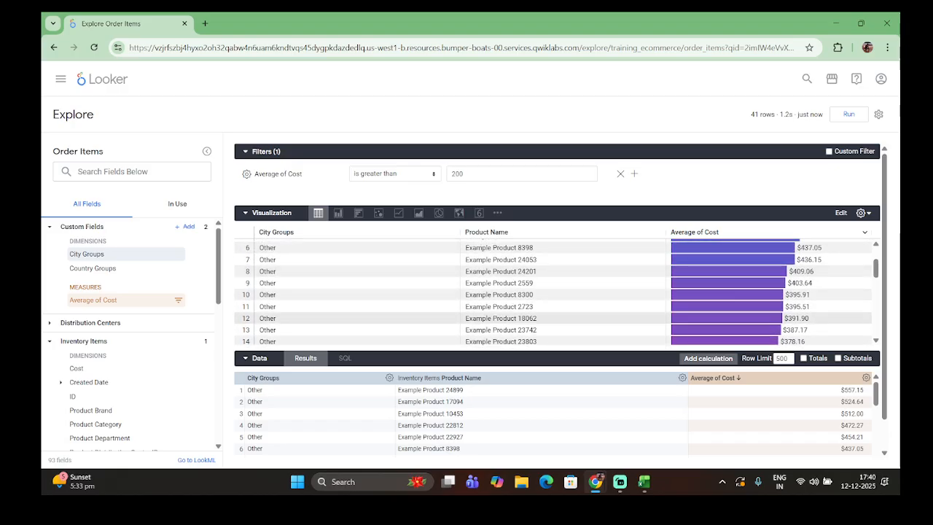
scroll(554, 292, "down", 2)
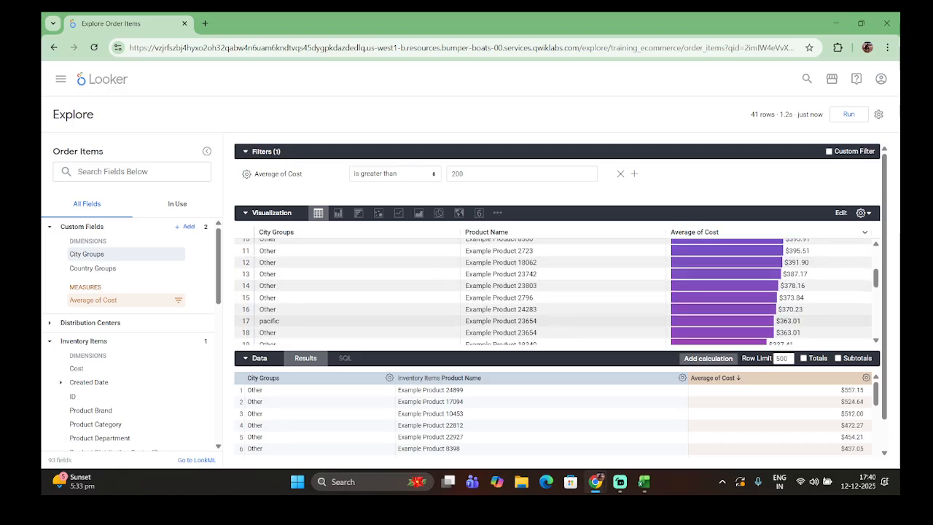